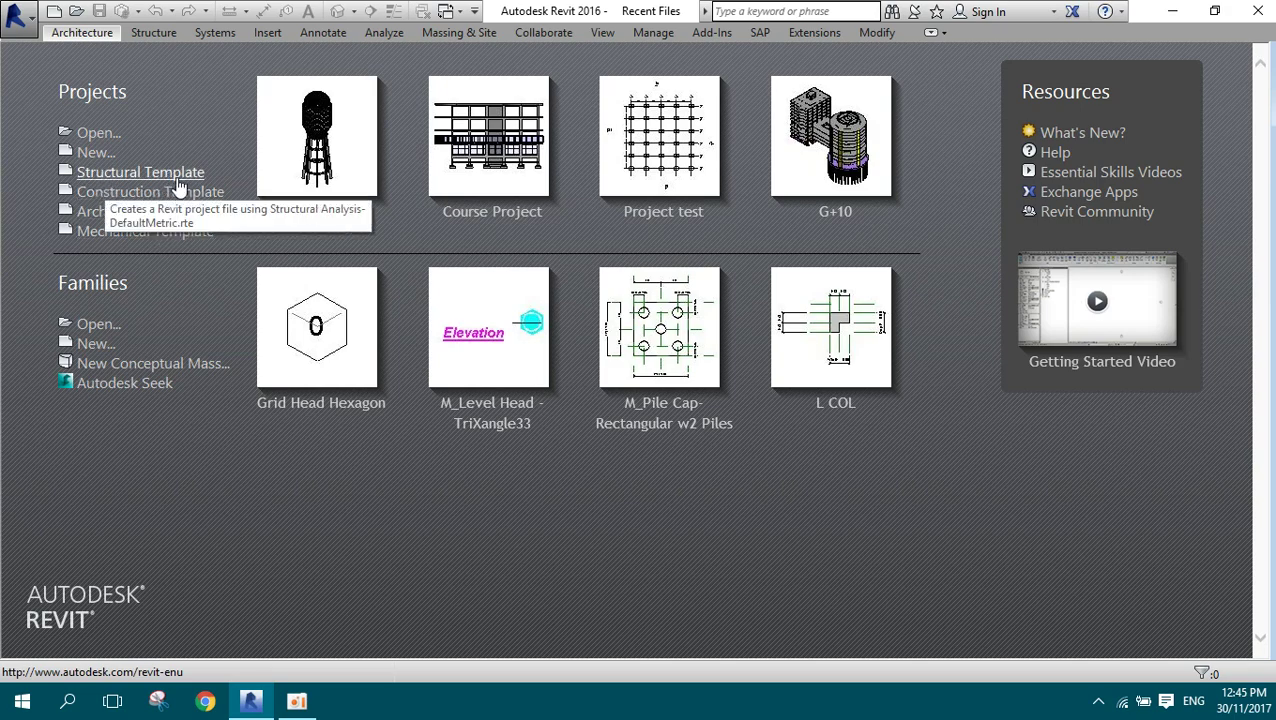
Step: Cancel a new project, then open Revit's Options from the application menu on the General page
{"action": "left_click", "coordinate": [96, 152]}
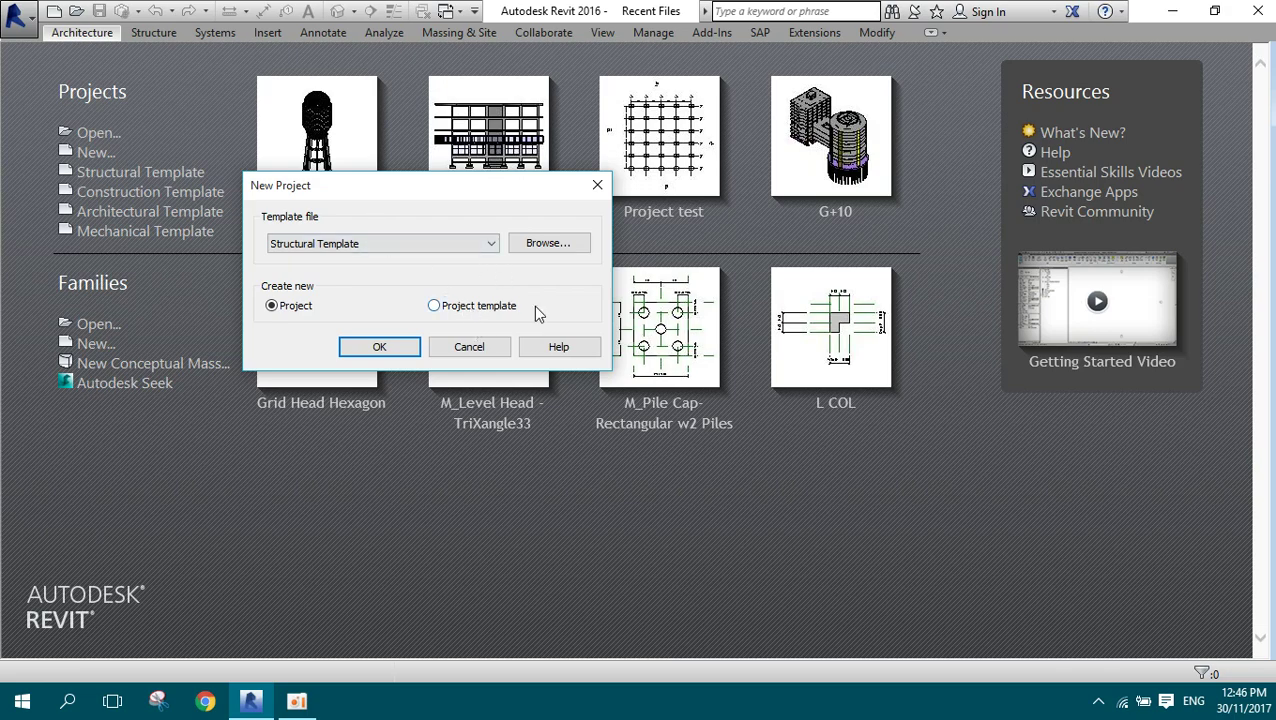
{"action": "left_click", "coordinate": [484, 354]}
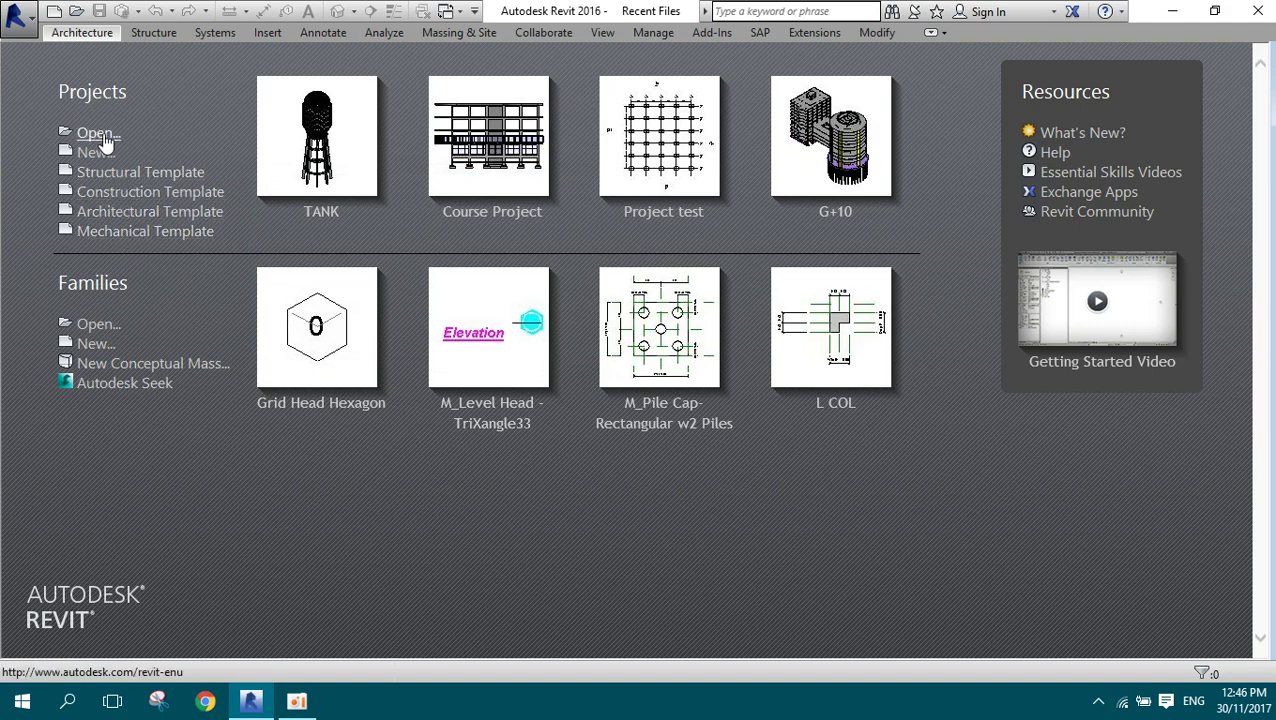
{"action": "left_click", "coordinate": [20, 24]}
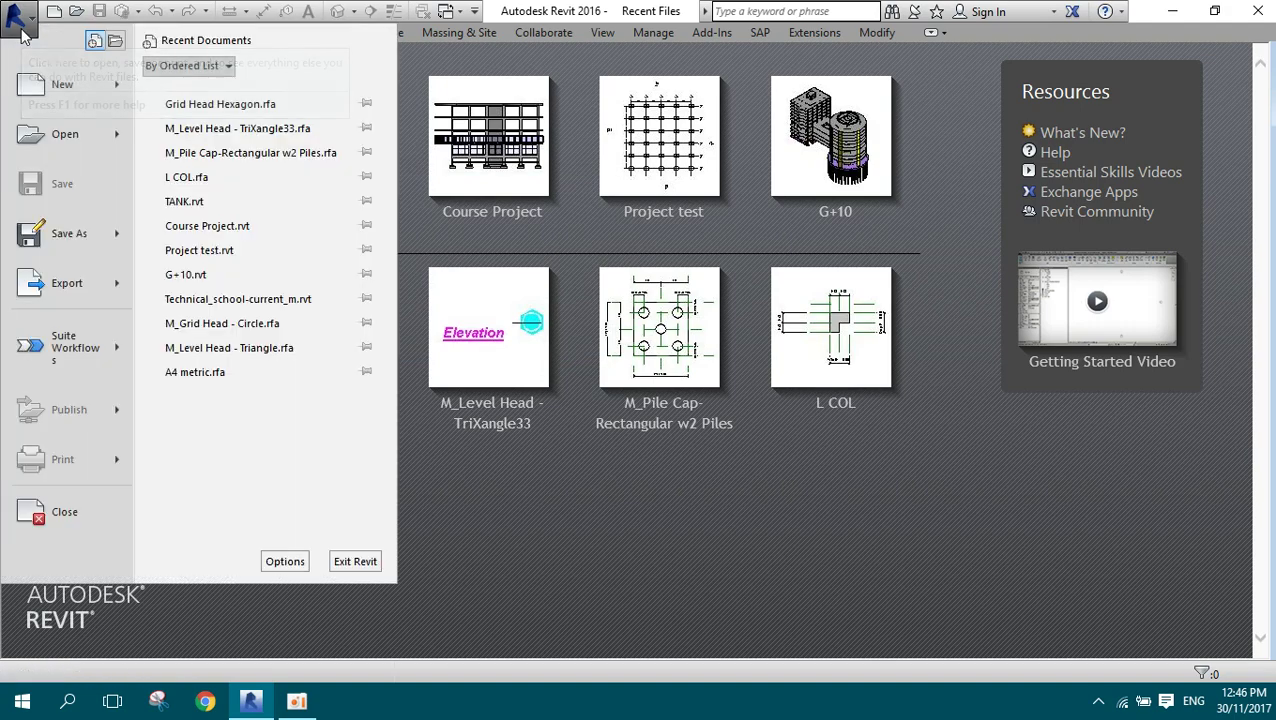
{"action": "left_click", "coordinate": [285, 561]}
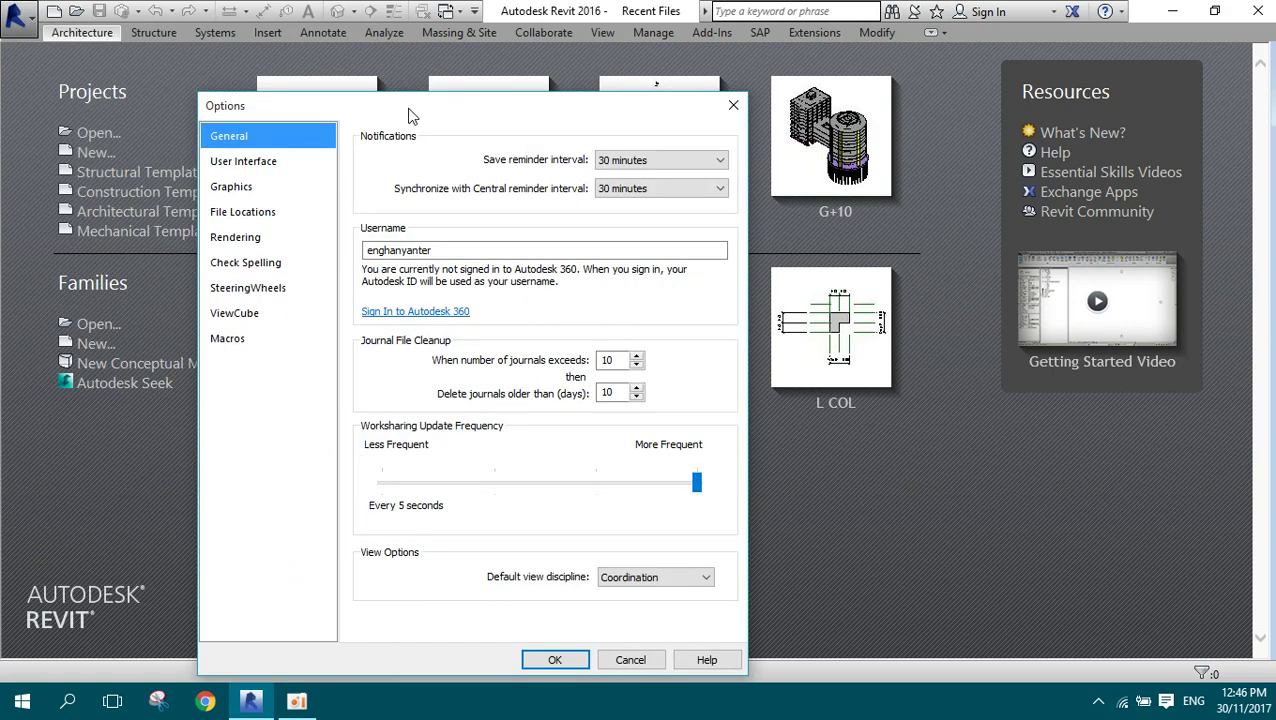
{"action": "left_click_drag", "start_coordinate": [419, 116], "coordinate": [432, 50]}
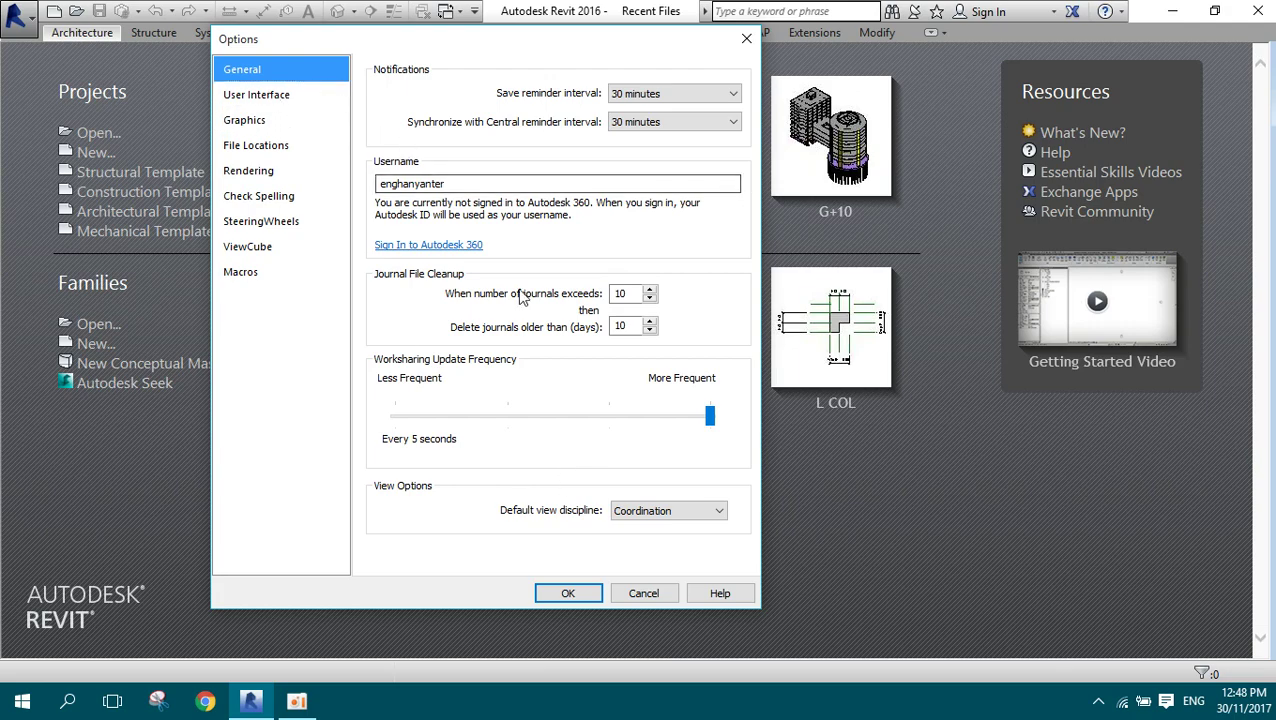
Step: View the User Interface options and toggle the Architecture tab and tools checkbox
{"action": "left_click", "coordinate": [301, 98]}
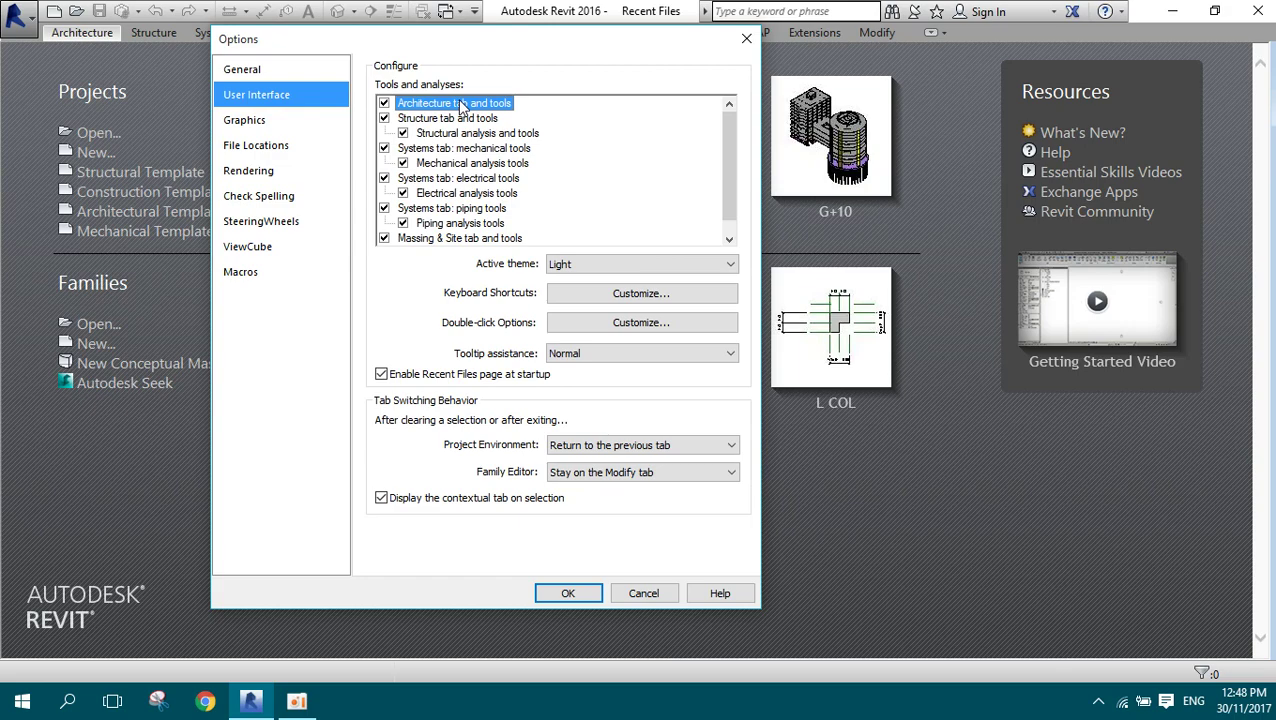
{"action": "left_click_drag", "start_coordinate": [418, 38], "coordinate": [402, 112]}
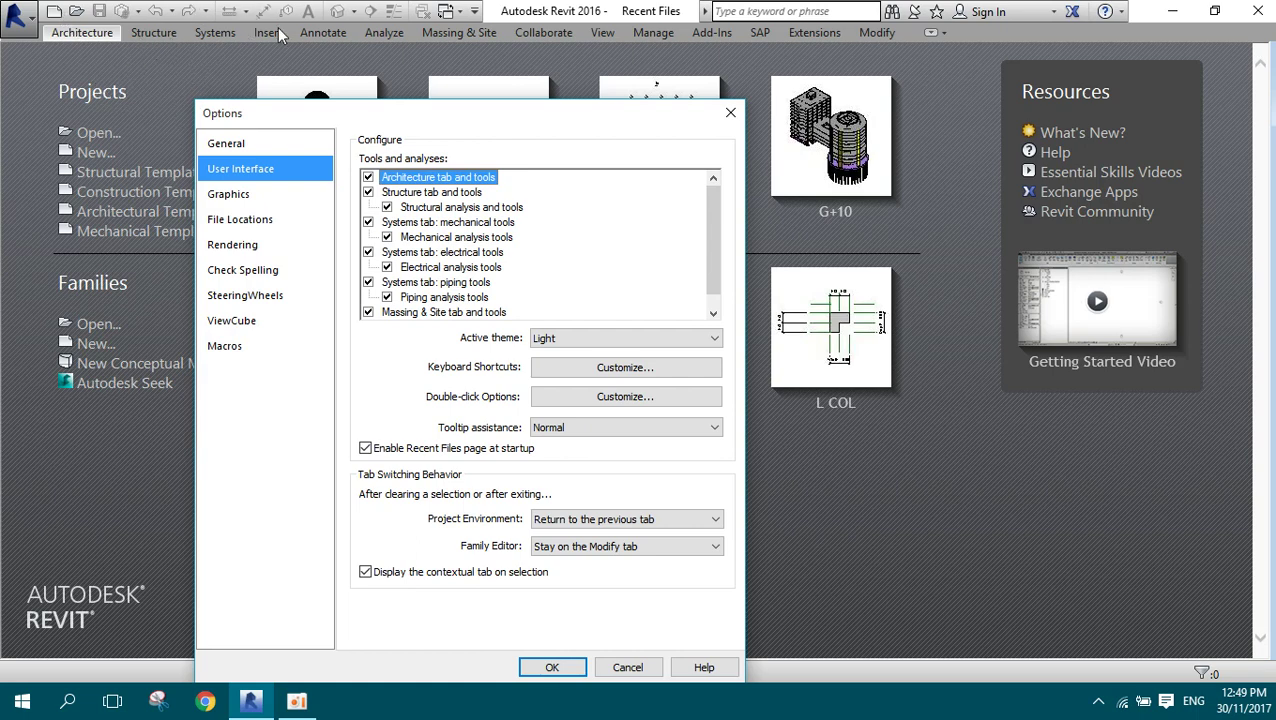
{"action": "left_click", "coordinate": [368, 177]}
Step: Show File Locations, briefly check the Places list, and widen the template Name column
{"action": "left_click", "coordinate": [255, 229]}
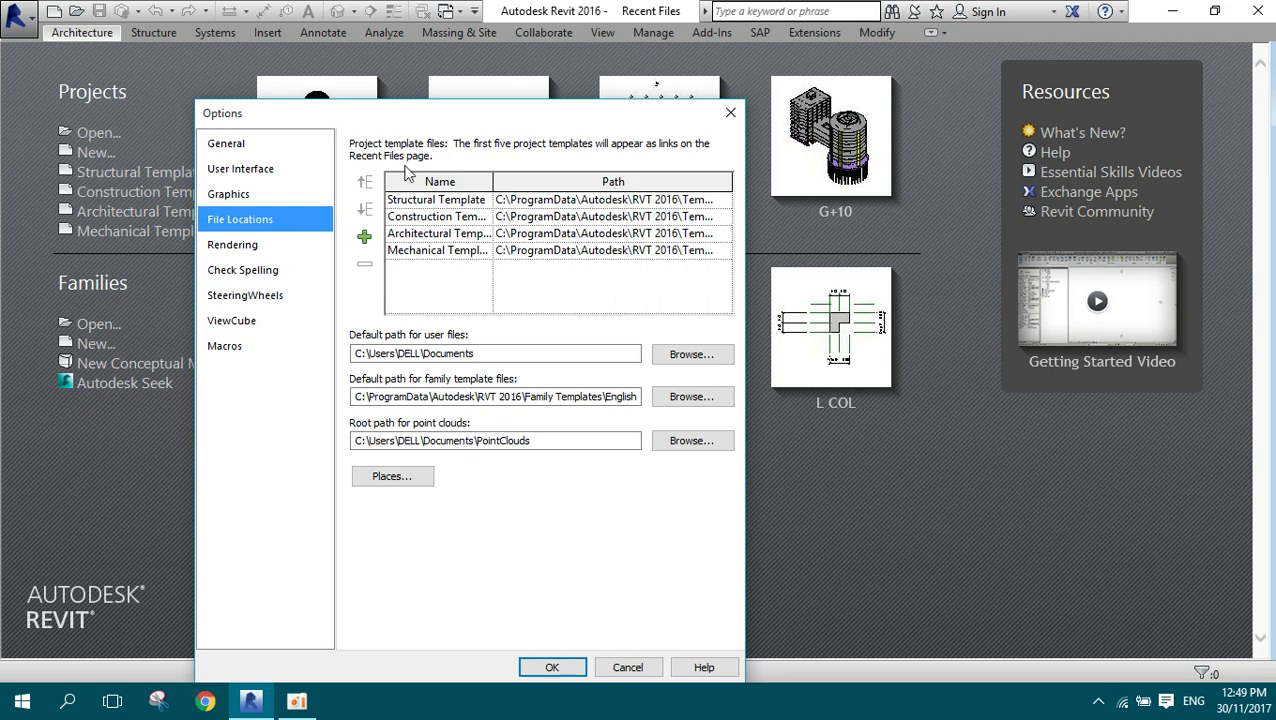
{"action": "left_click", "coordinate": [404, 478]}
{"action": "left_click", "coordinate": [636, 372]}
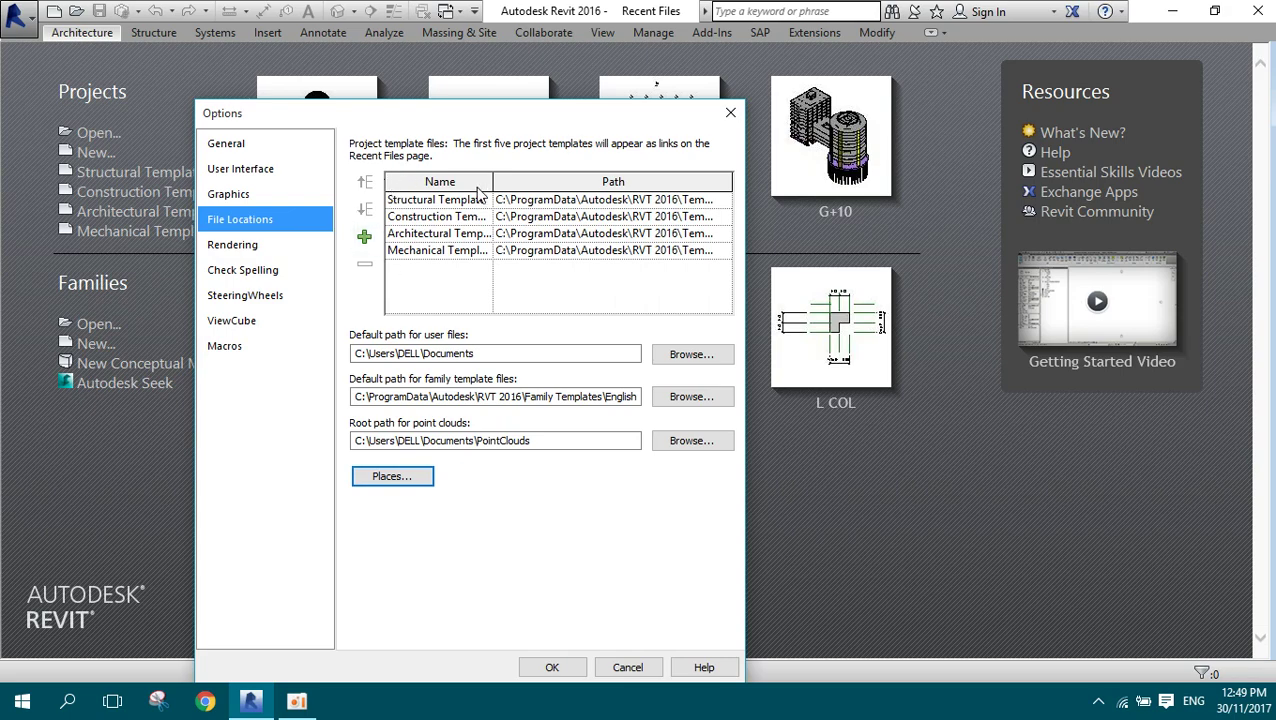
{"action": "left_click_drag", "start_coordinate": [492, 181], "coordinate": [577, 187]}
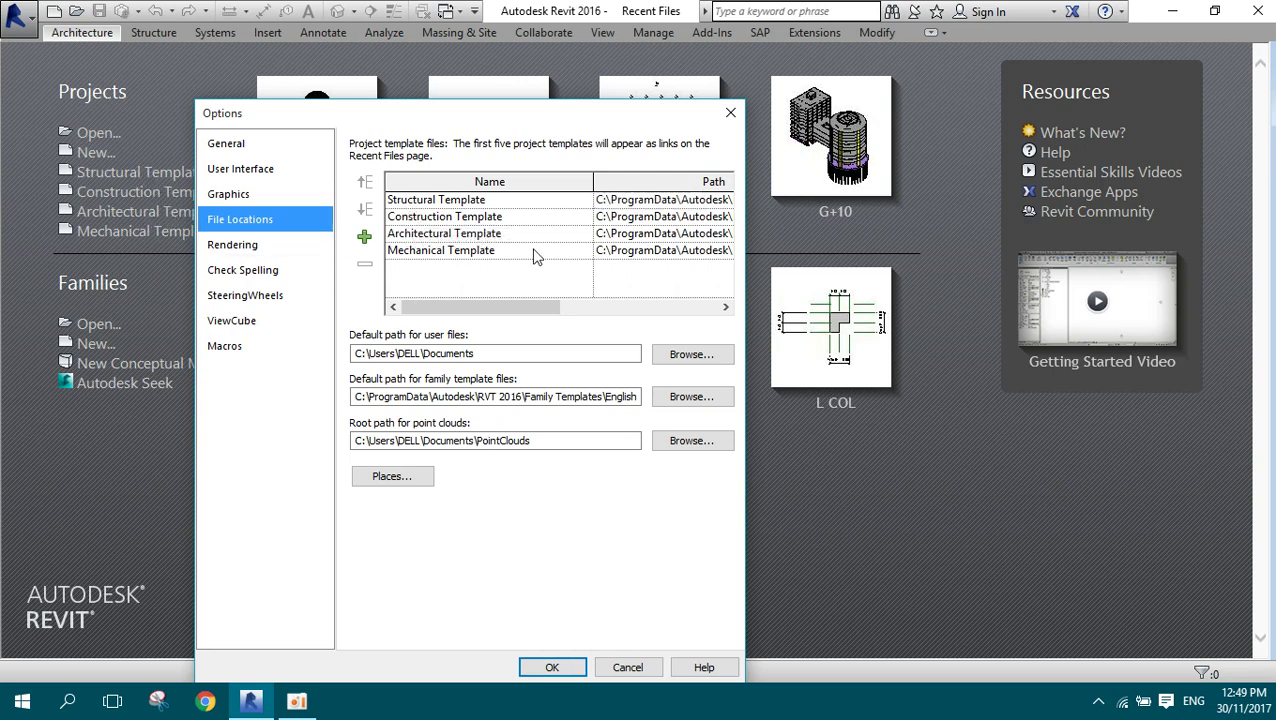
Step: Move Architectural Template up, return it below Construction Template, then browse for a template to add
{"action": "left_click", "coordinate": [463, 201]}
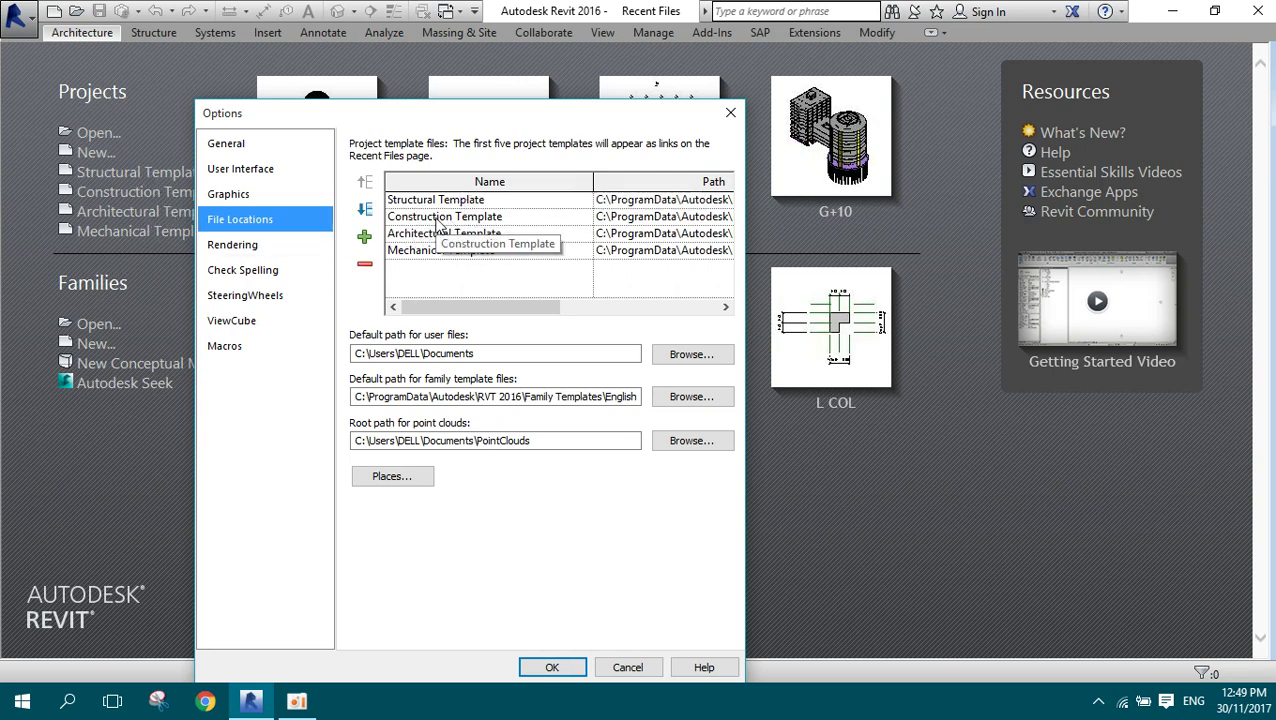
{"action": "left_click", "coordinate": [436, 233]}
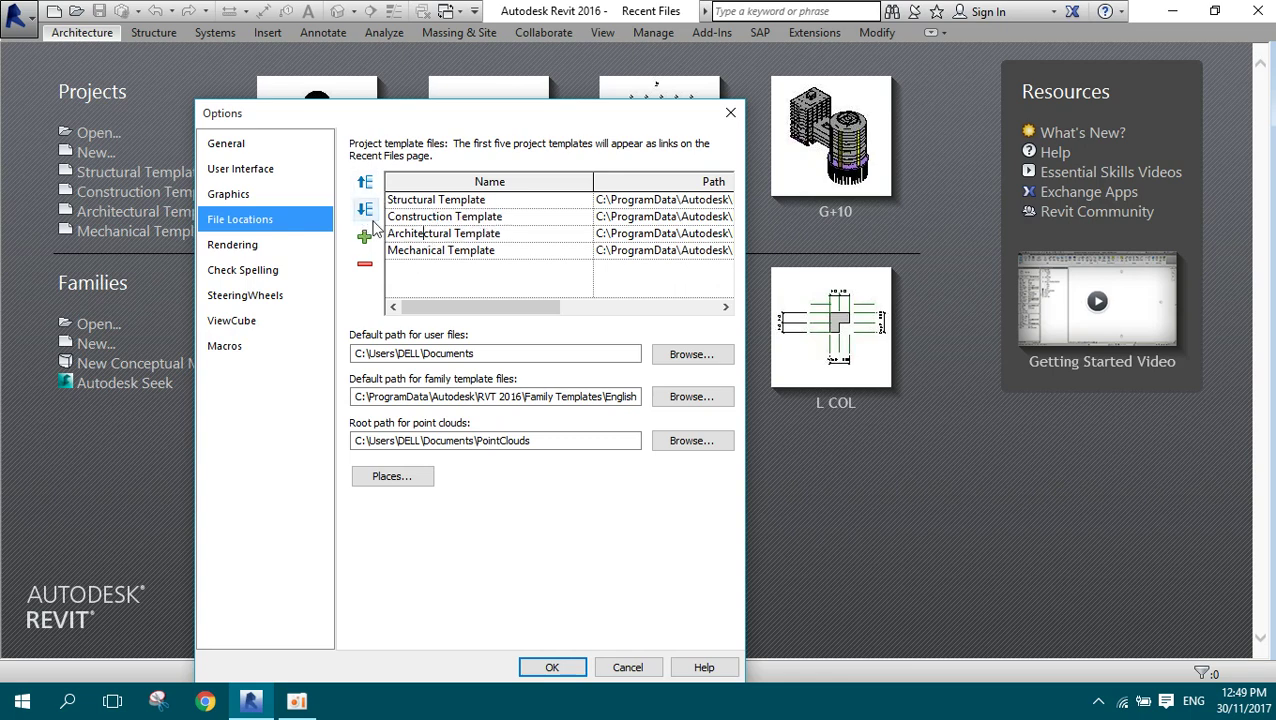
{"action": "left_click", "coordinate": [366, 184]}
{"action": "left_click", "coordinate": [364, 209]}
{"action": "left_click", "coordinate": [364, 183]}
{"action": "left_click", "coordinate": [369, 212]}
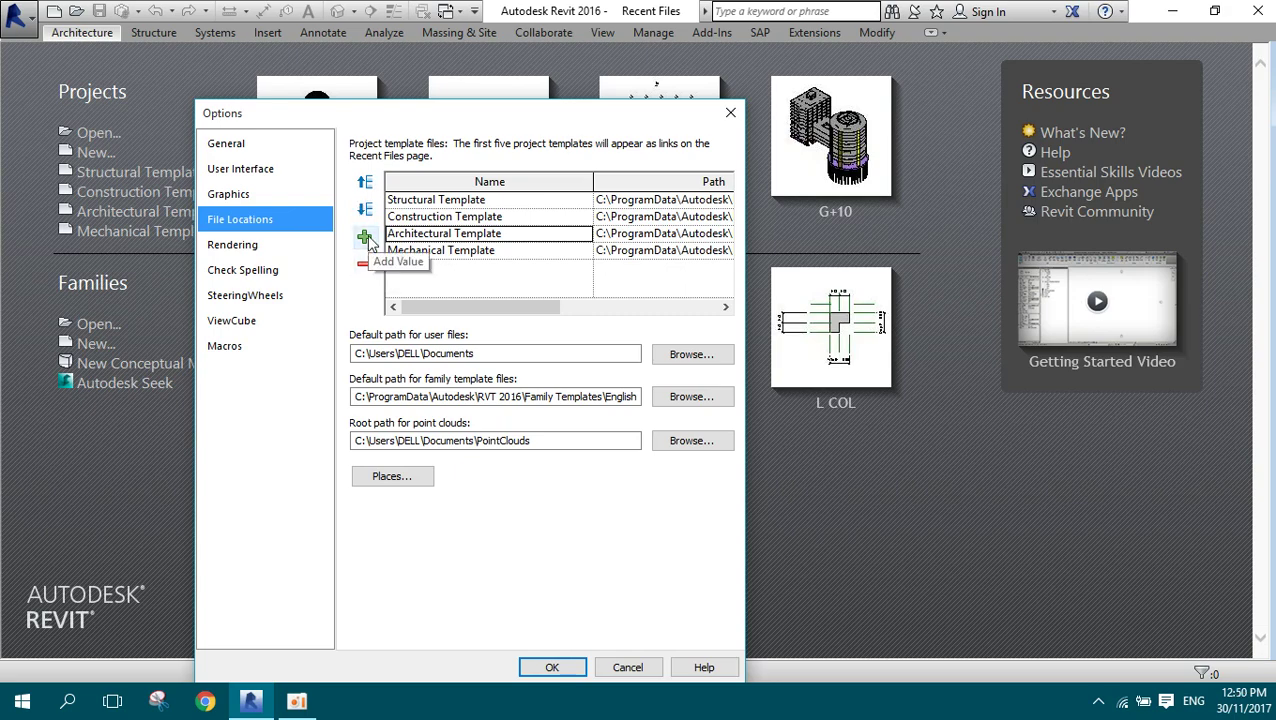
{"action": "left_click", "coordinate": [365, 238]}
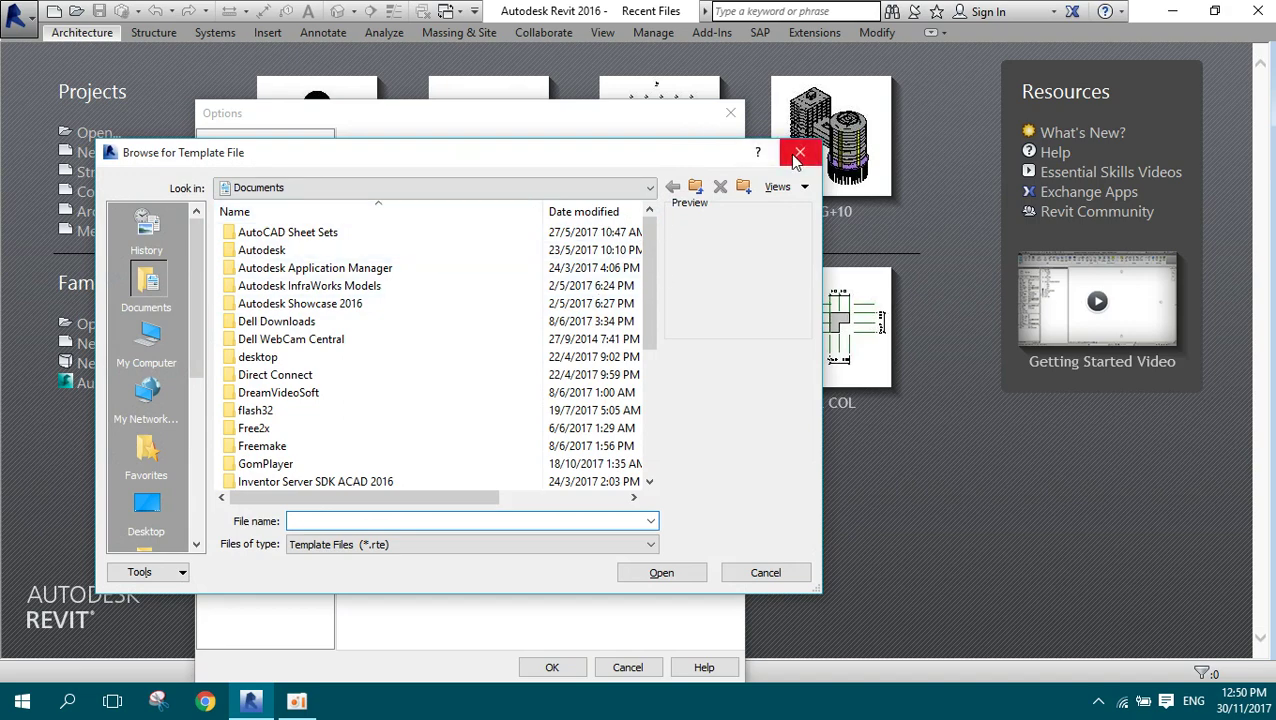
Step: Cancel adding a template, narrow the Name column, and browse for a new Structural Template path
{"action": "left_click", "coordinate": [800, 152]}
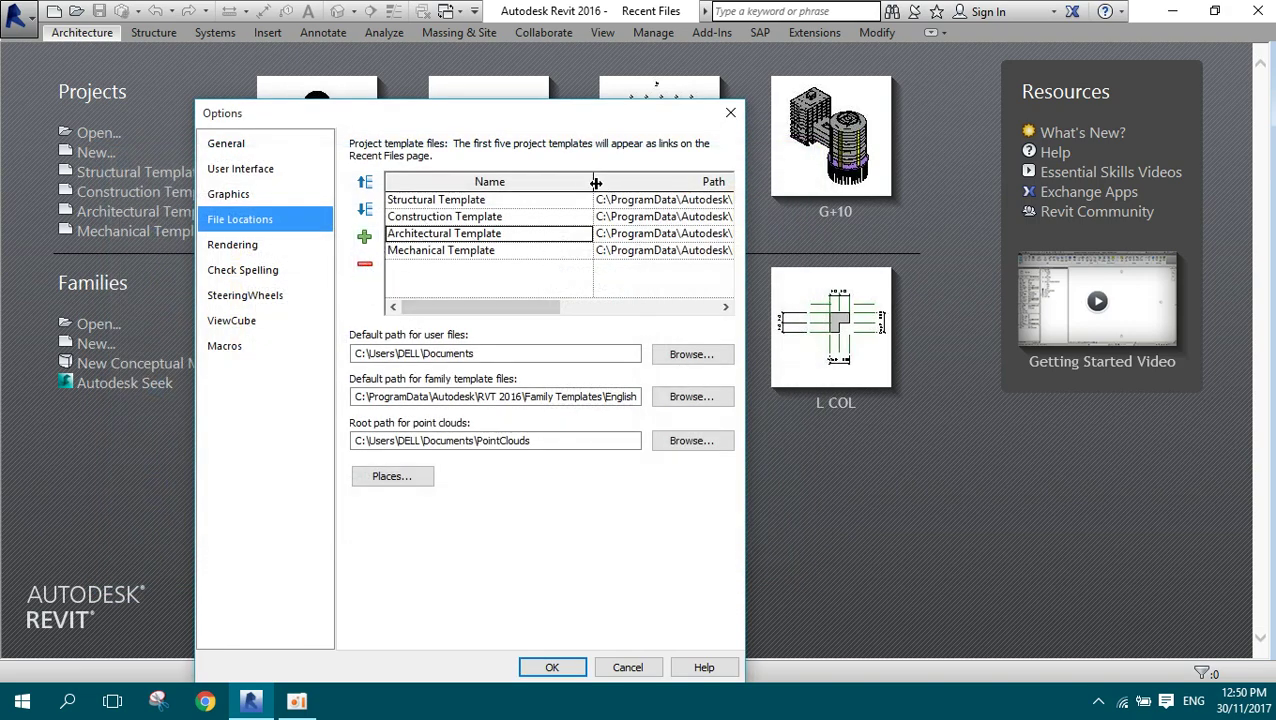
{"action": "left_click", "coordinate": [482, 200]}
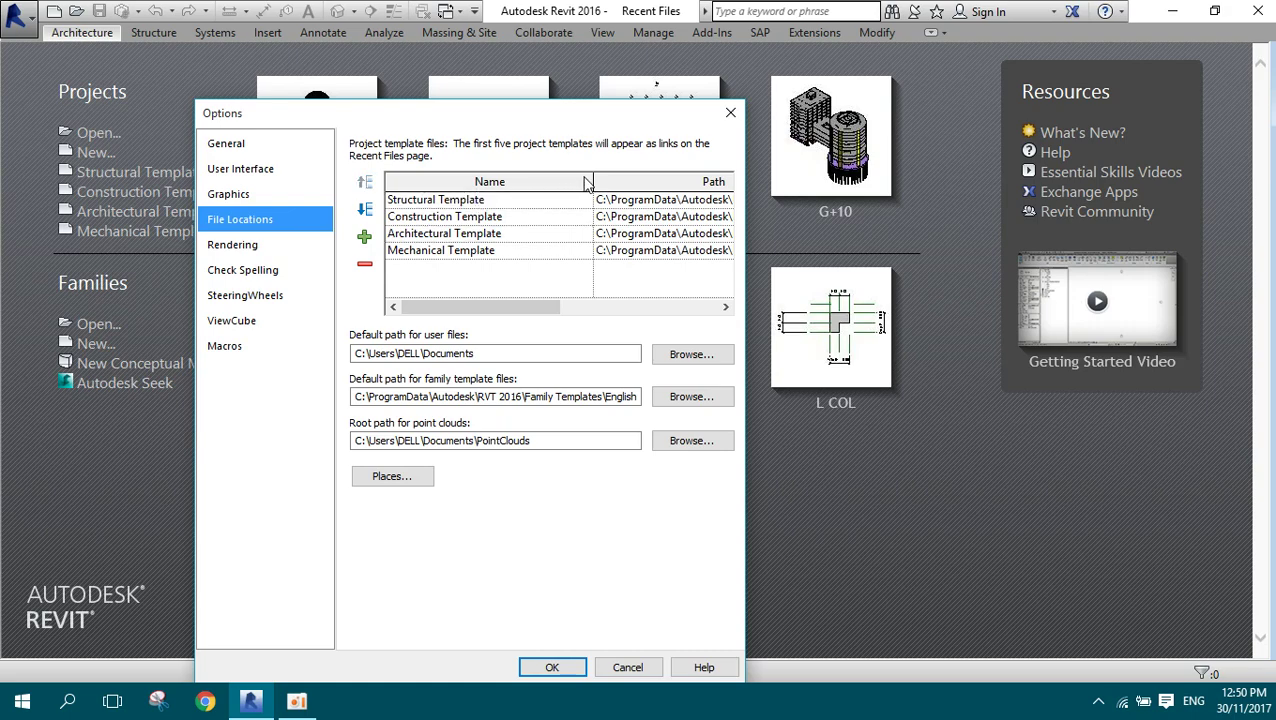
{"action": "left_click_drag", "start_coordinate": [593, 178], "coordinate": [504, 180]}
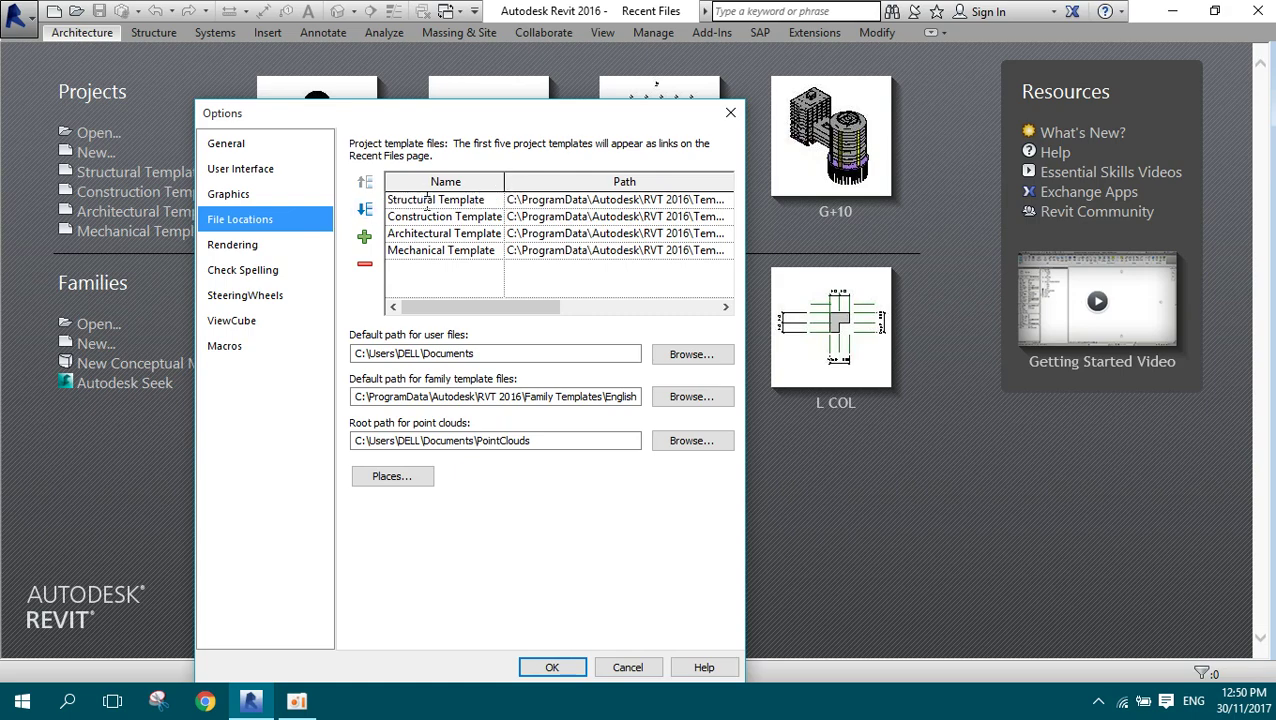
{"action": "left_click", "coordinate": [718, 202]}
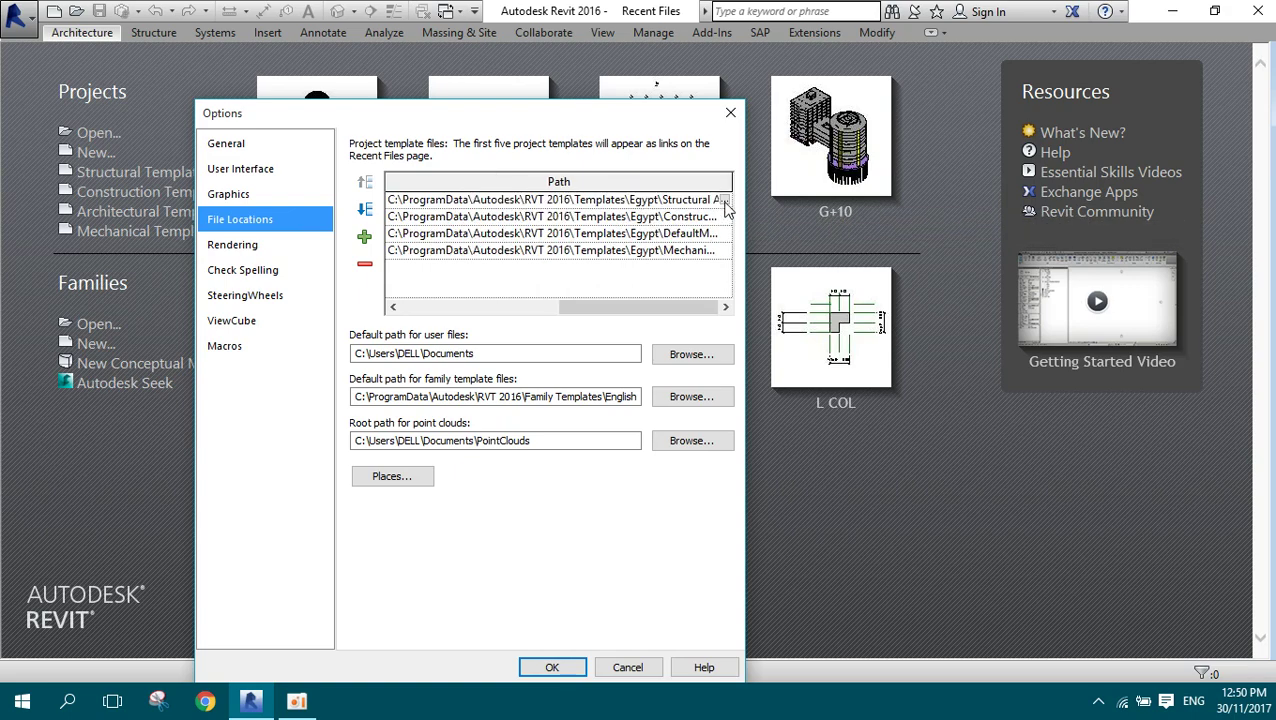
{"action": "left_click", "coordinate": [725, 200]}
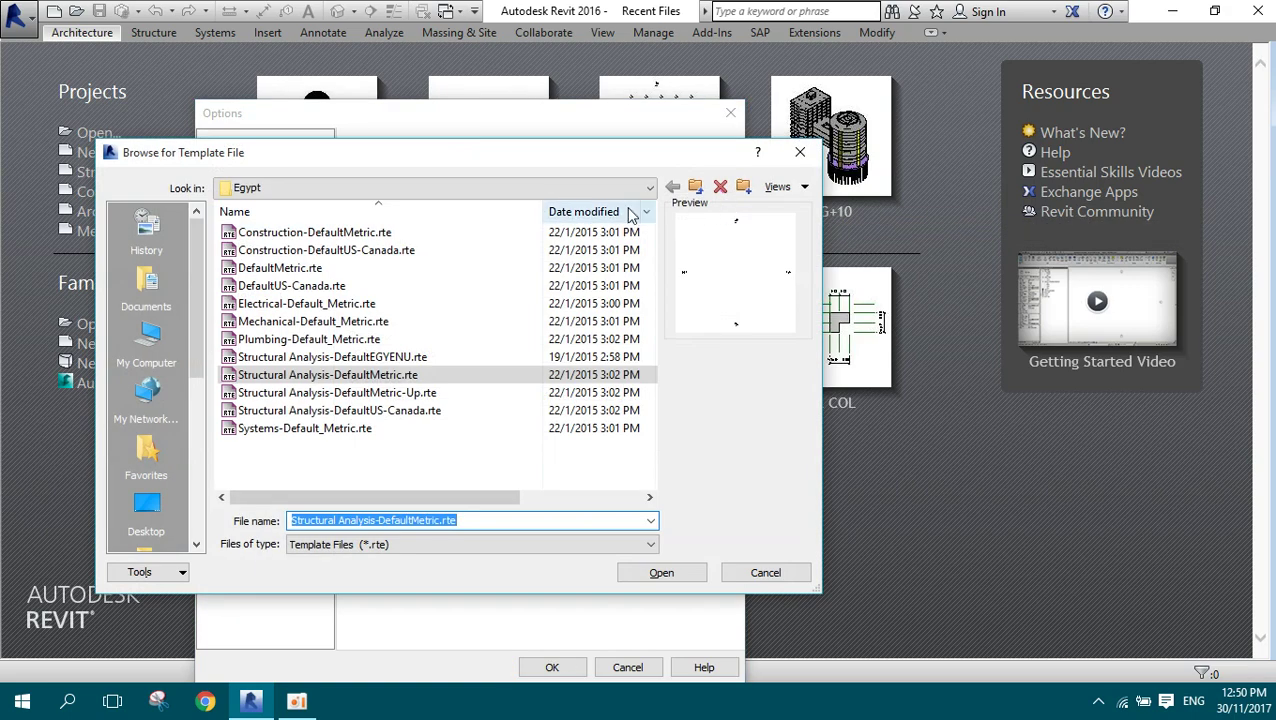
Step: Navigate the template browser from the Egypt folder to RVT 2016 > Templates > US Metric
{"action": "left_click", "coordinate": [640, 188]}
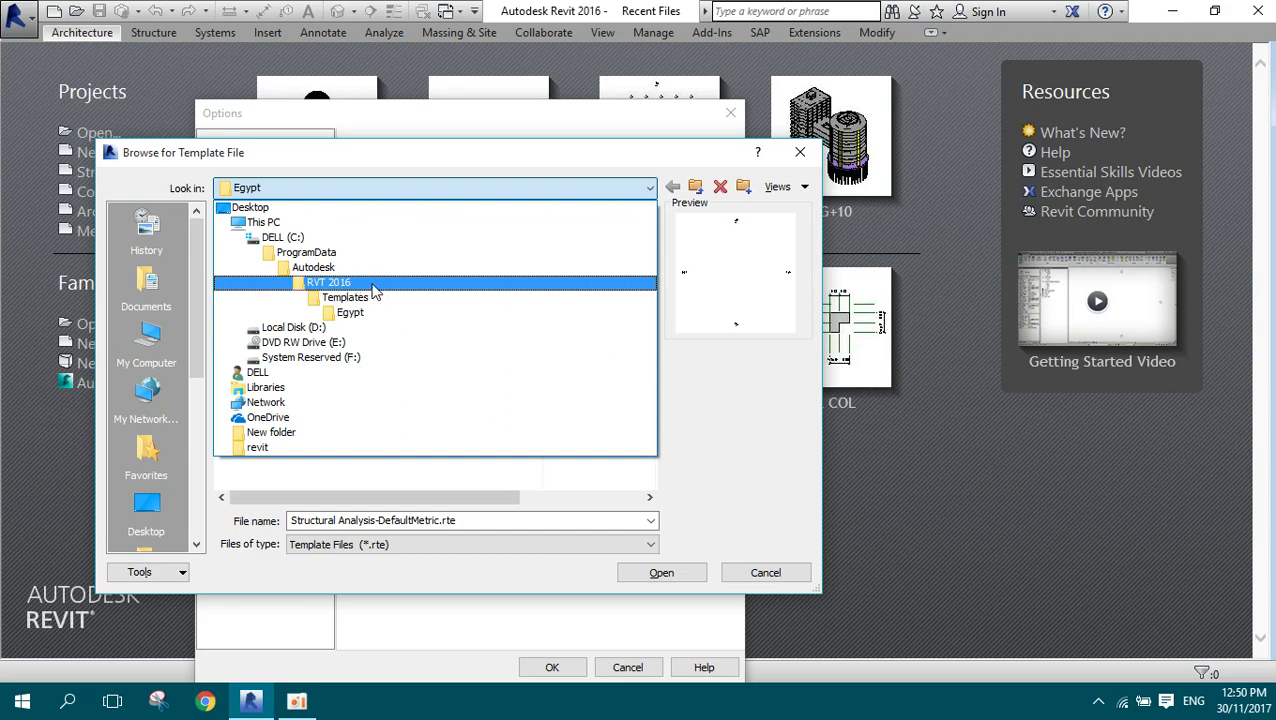
{"action": "left_click", "coordinate": [373, 286]}
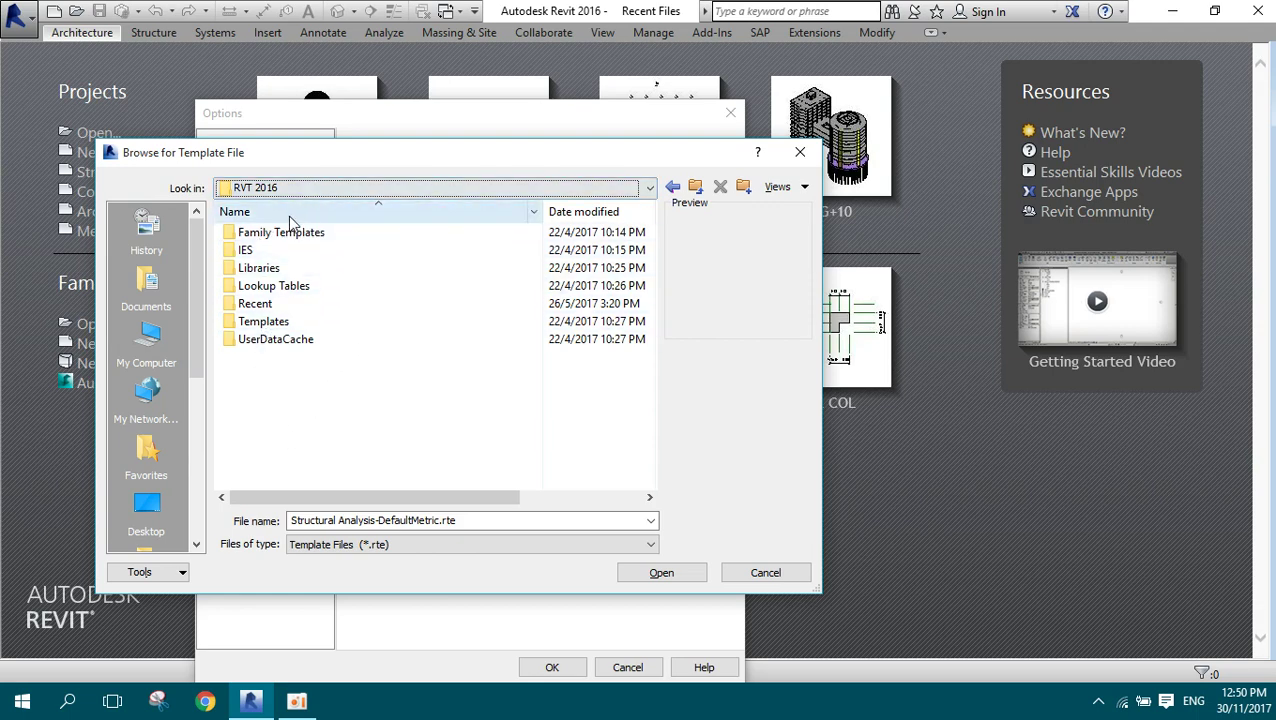
{"action": "double_click", "coordinate": [266, 324]}
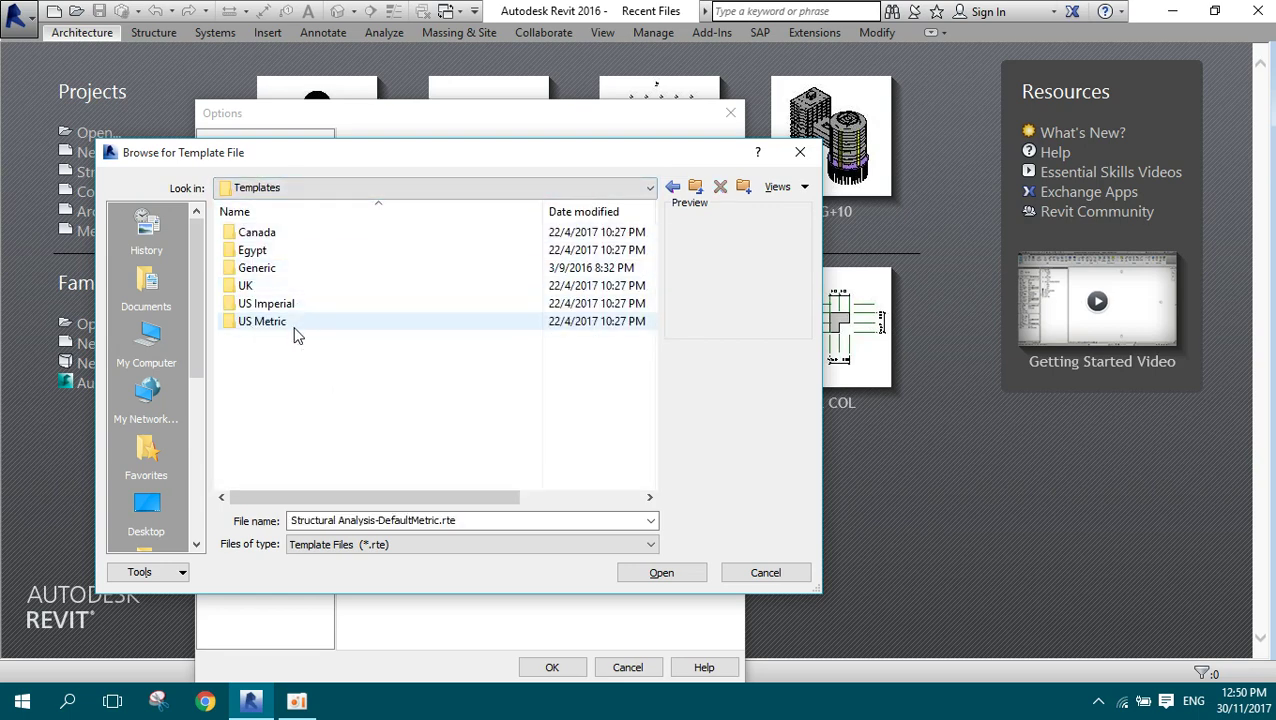
{"action": "left_click", "coordinate": [292, 302]}
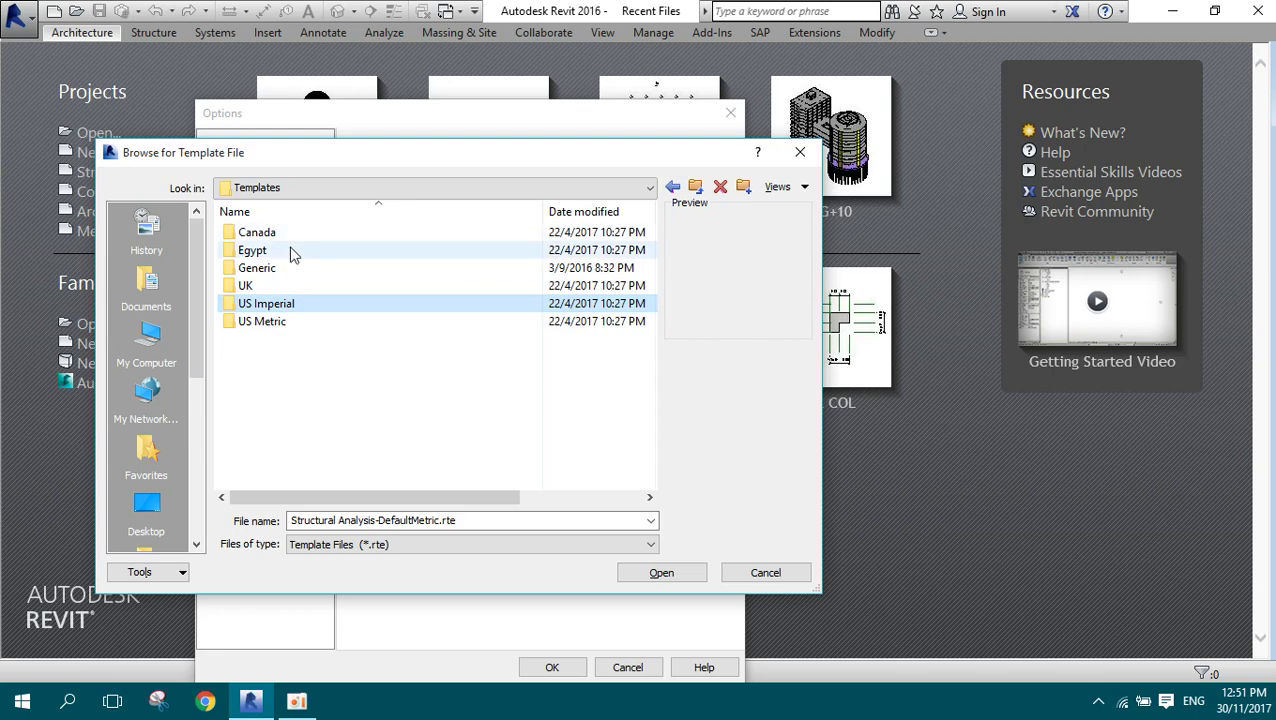
{"action": "double_click", "coordinate": [275, 305]}
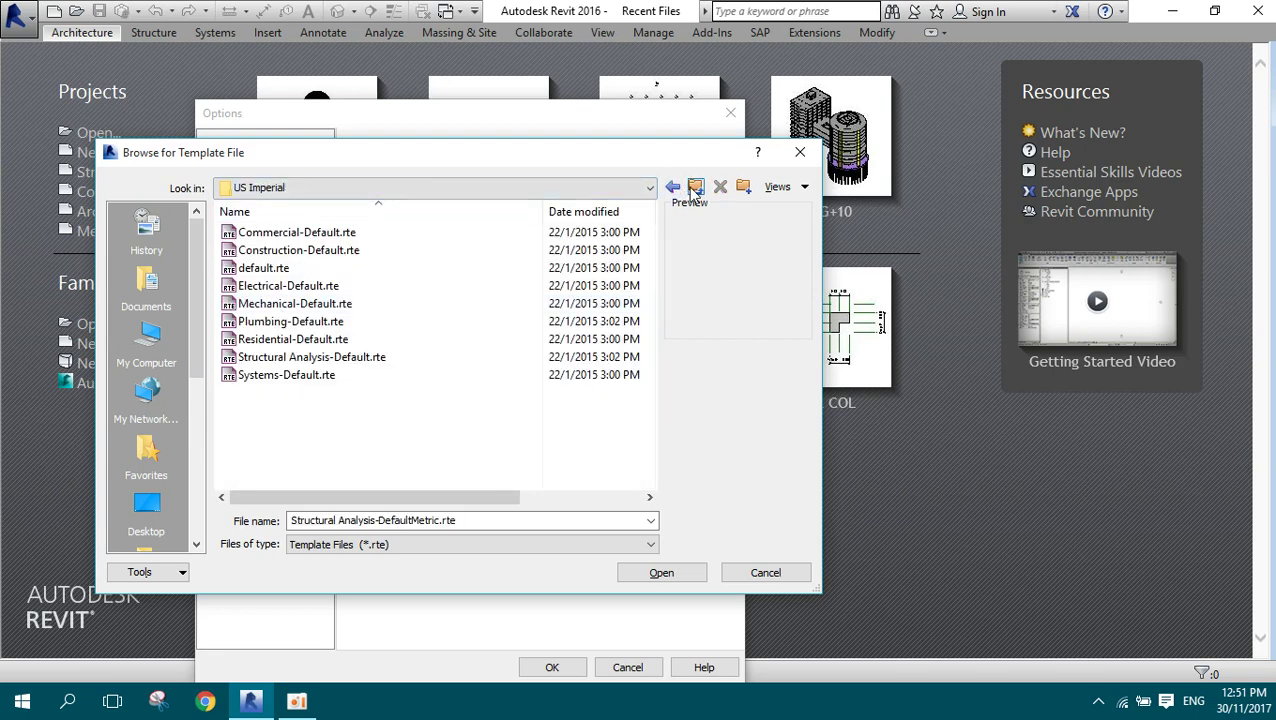
{"action": "left_click", "coordinate": [695, 187]}
{"action": "double_click", "coordinate": [366, 317]}
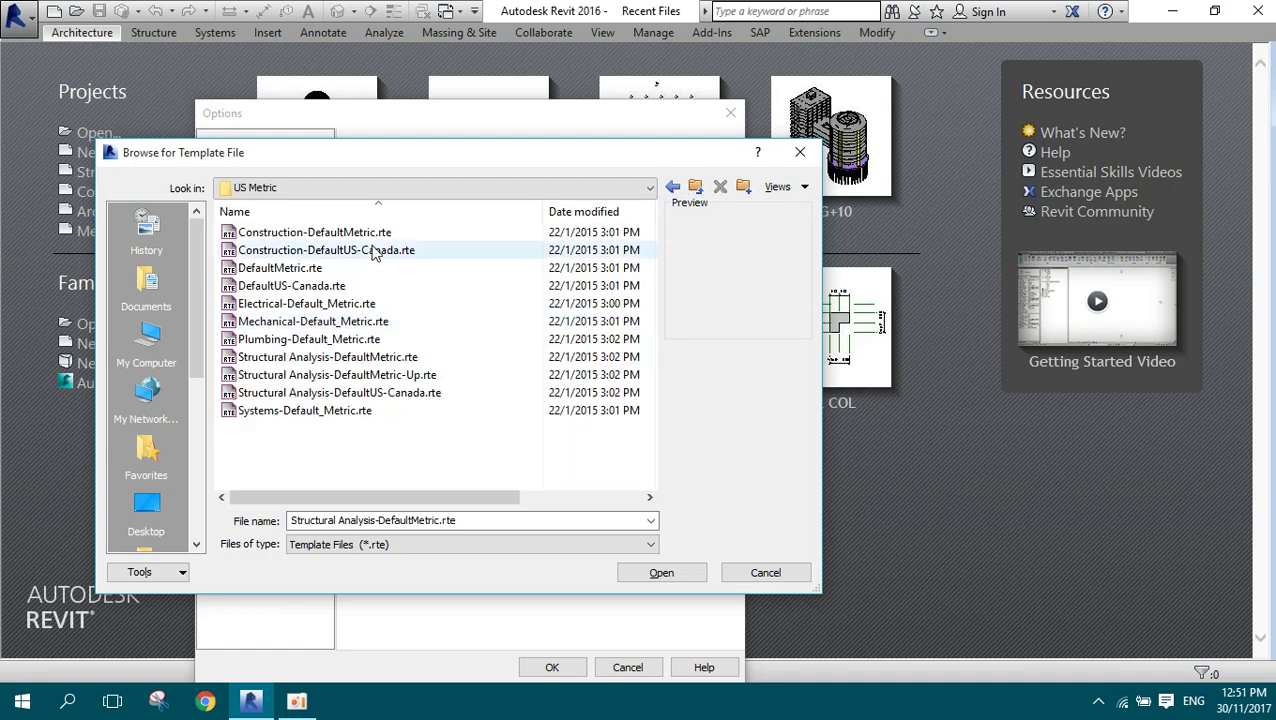
{"action": "left_click_drag", "start_coordinate": [667, 152], "coordinate": [702, 55]}
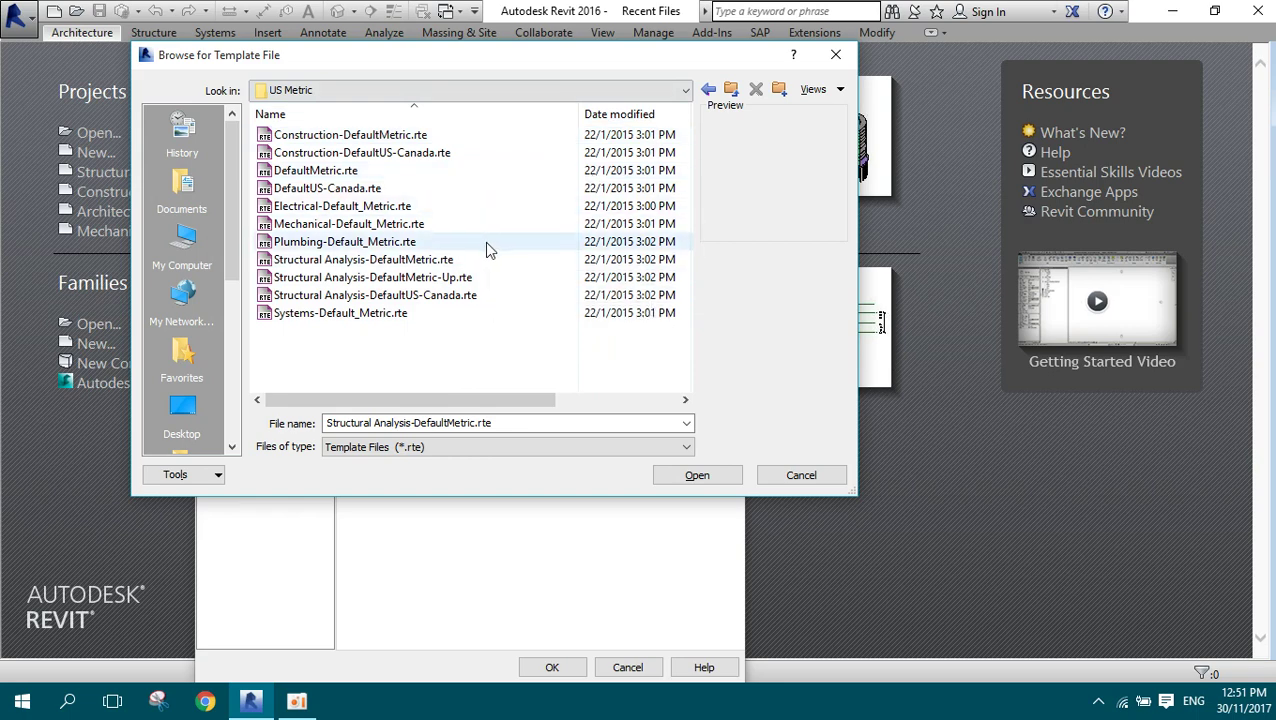
{"action": "left_click", "coordinate": [736, 89]}
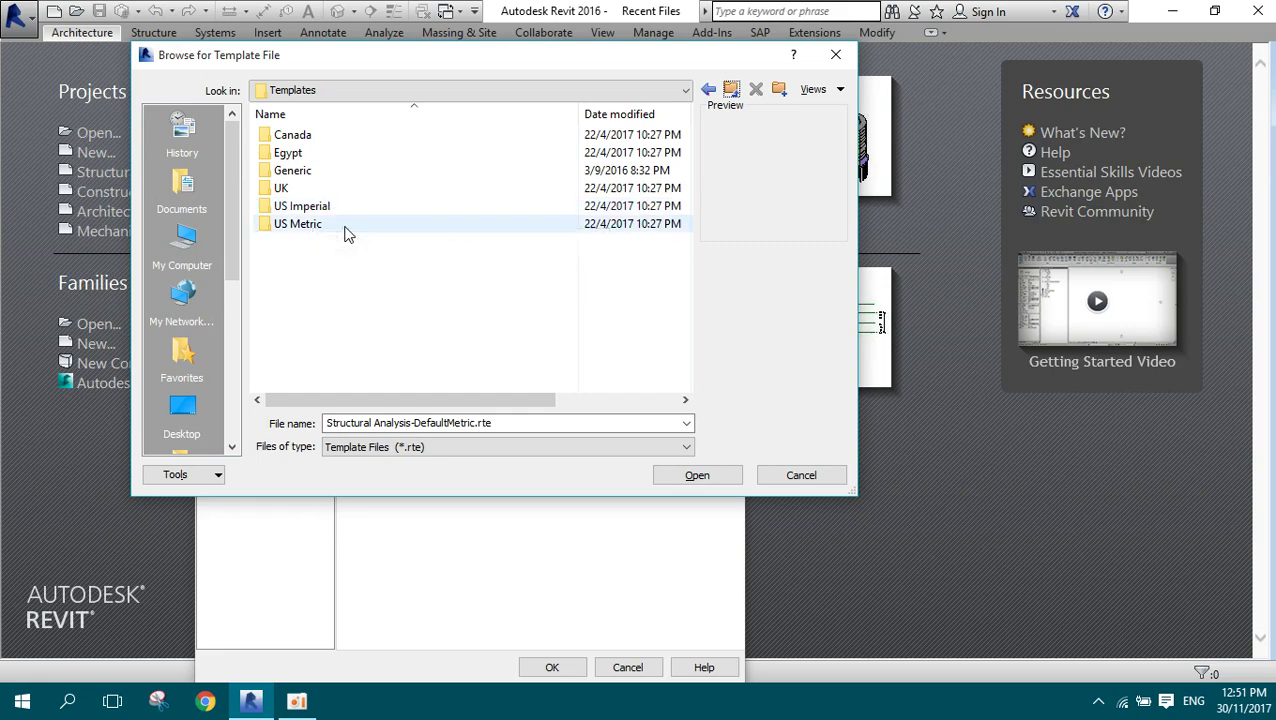
{"action": "double_click", "coordinate": [345, 226]}
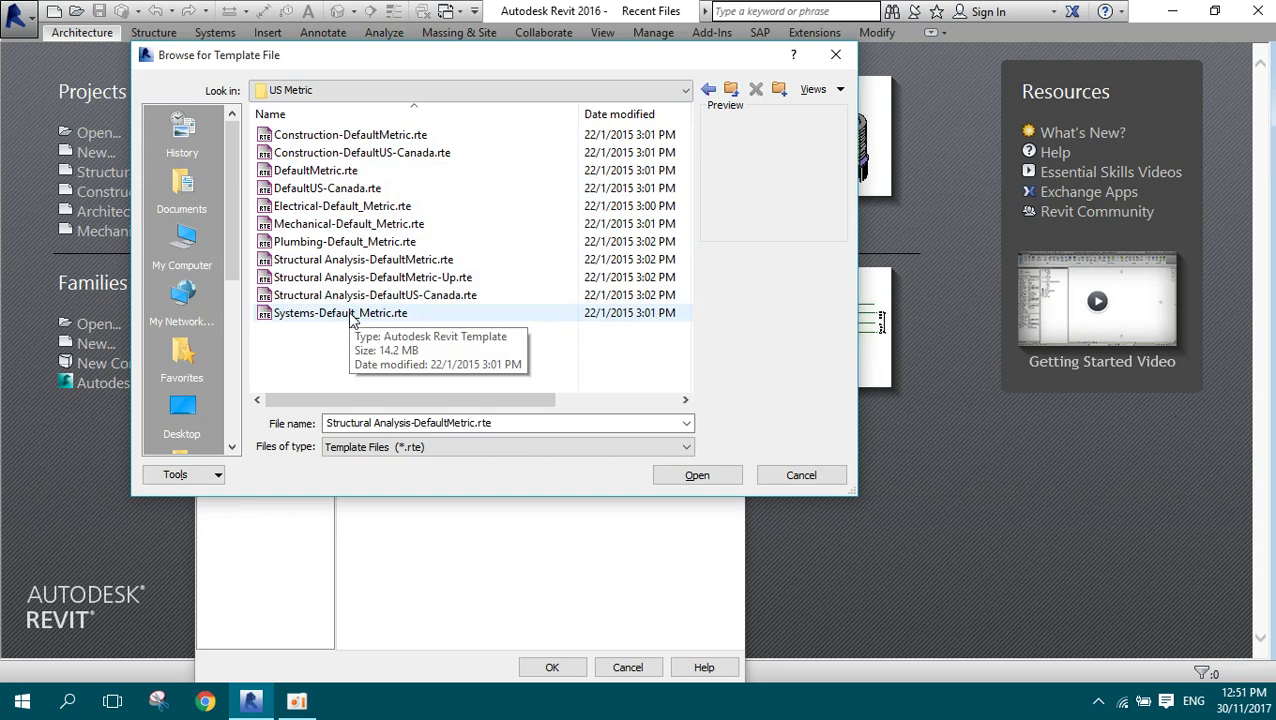
Step: Compare the metric templates and open Structural Analysis-DefaultMetric.rte for the Structural Template
{"action": "left_click", "coordinate": [318, 262]}
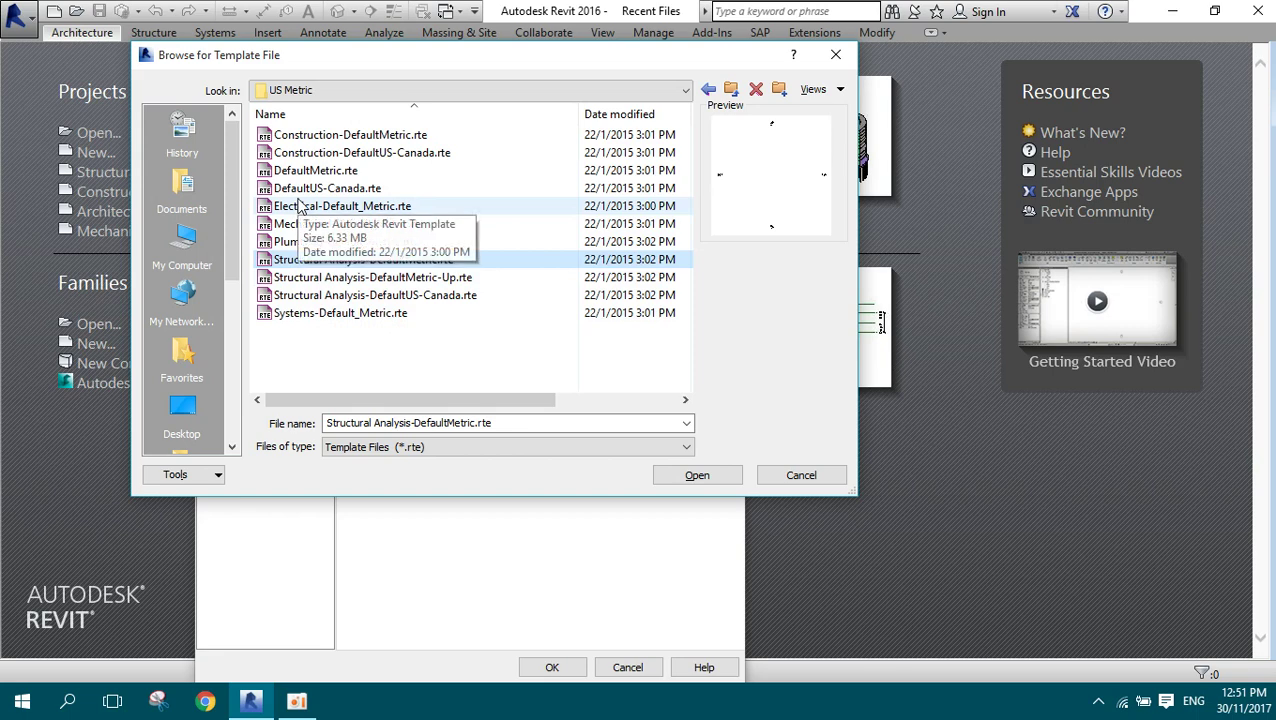
{"action": "left_click", "coordinate": [340, 136]}
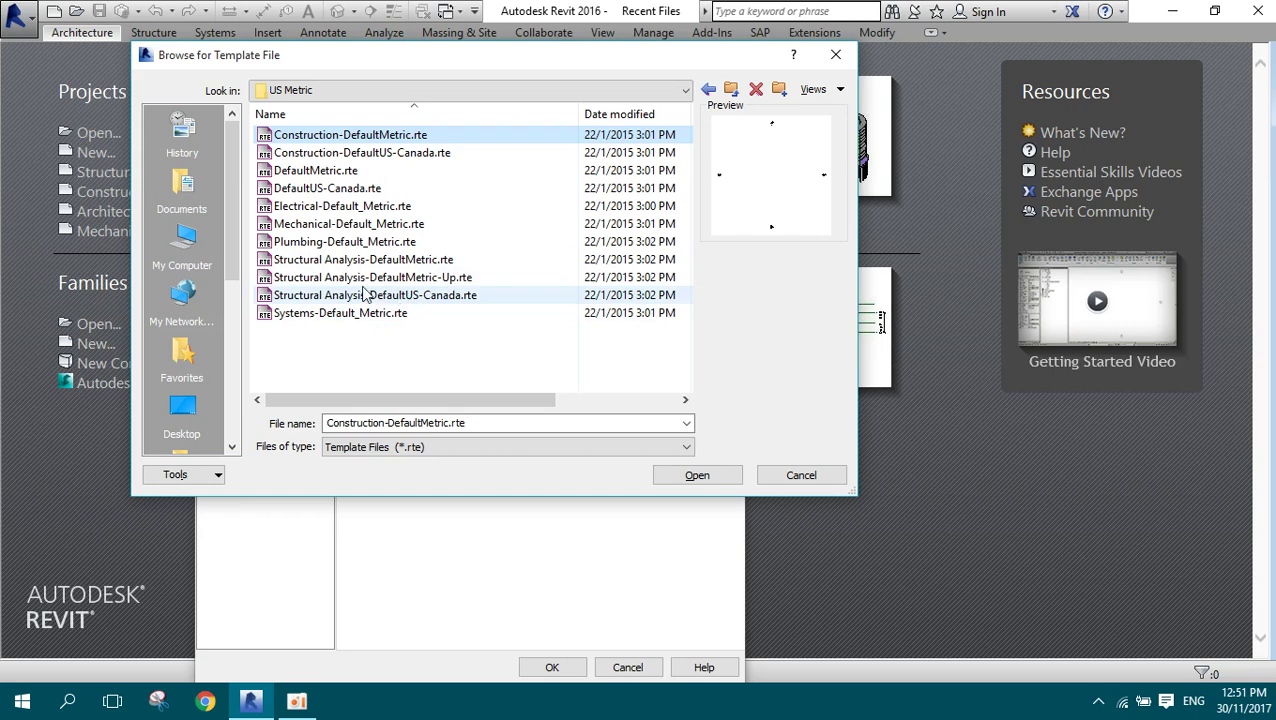
{"action": "left_click", "coordinate": [314, 247]}
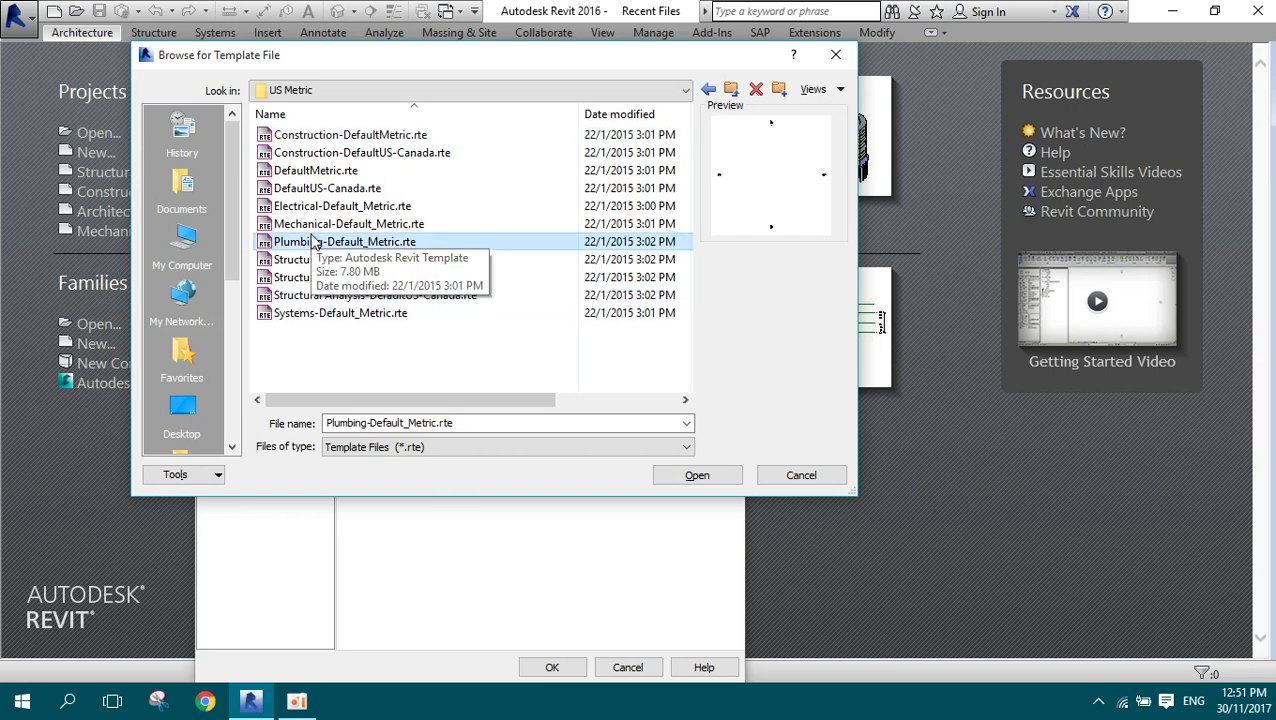
{"action": "key", "text": "Up"}
{"action": "key", "text": "Up"}
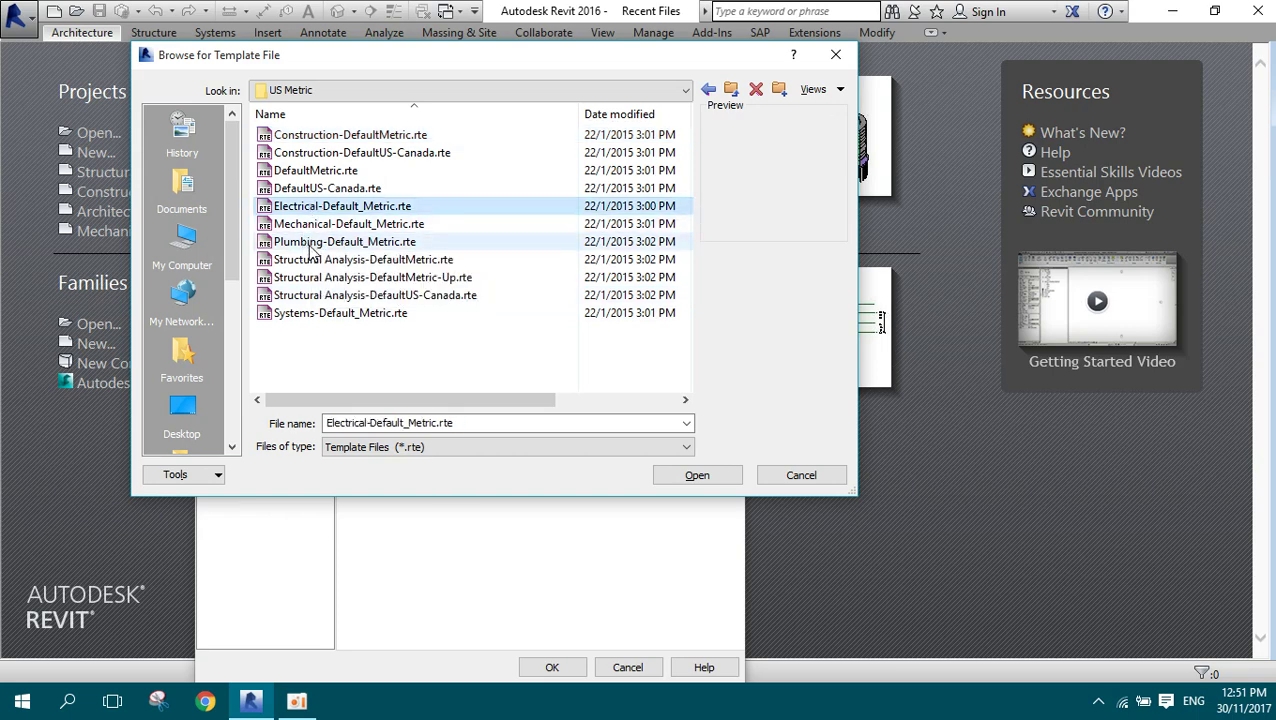
{"action": "left_click", "coordinate": [310, 244]}
{"action": "left_click", "coordinate": [365, 262]}
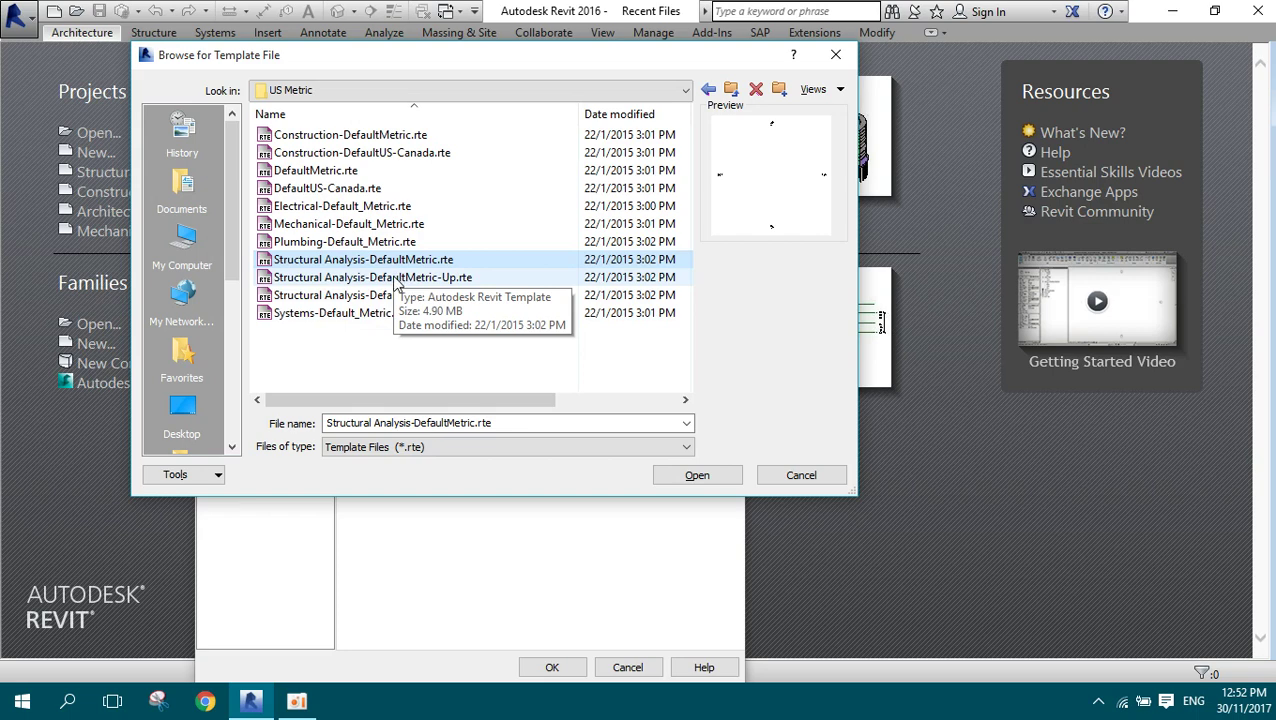
{"action": "left_click", "coordinate": [390, 278]}
{"action": "left_click", "coordinate": [458, 300]}
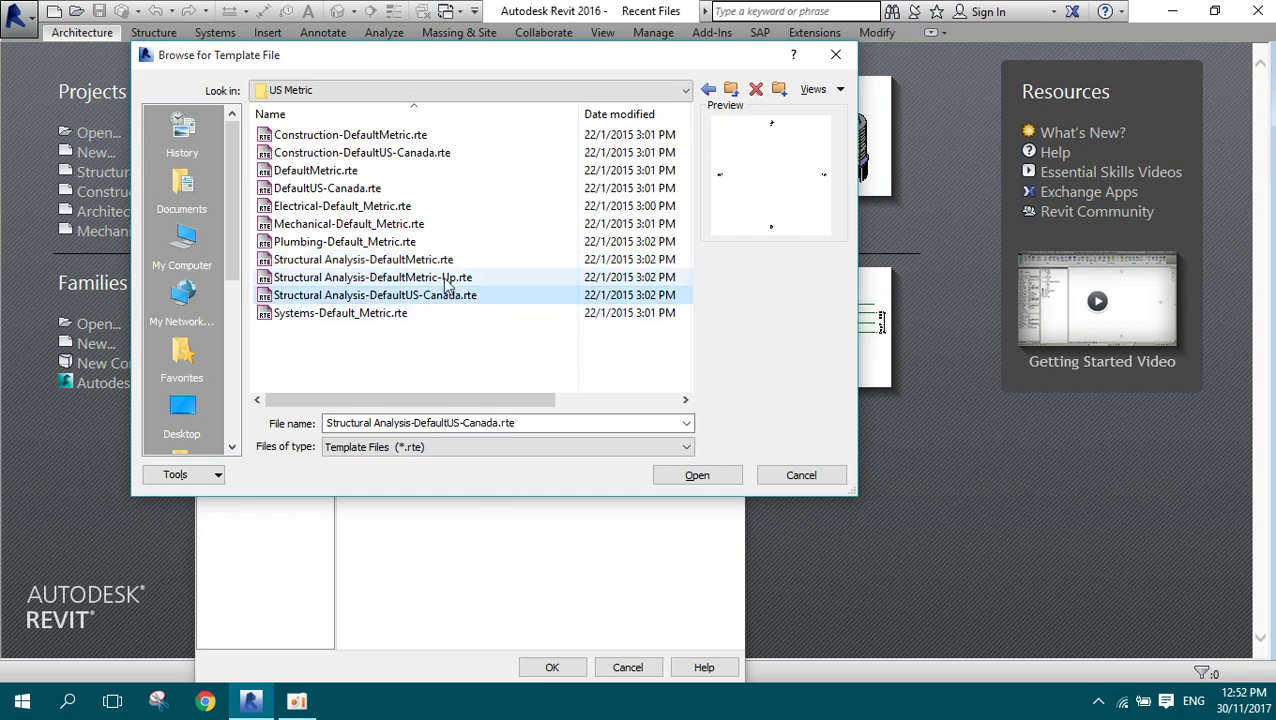
{"action": "left_click", "coordinate": [376, 262]}
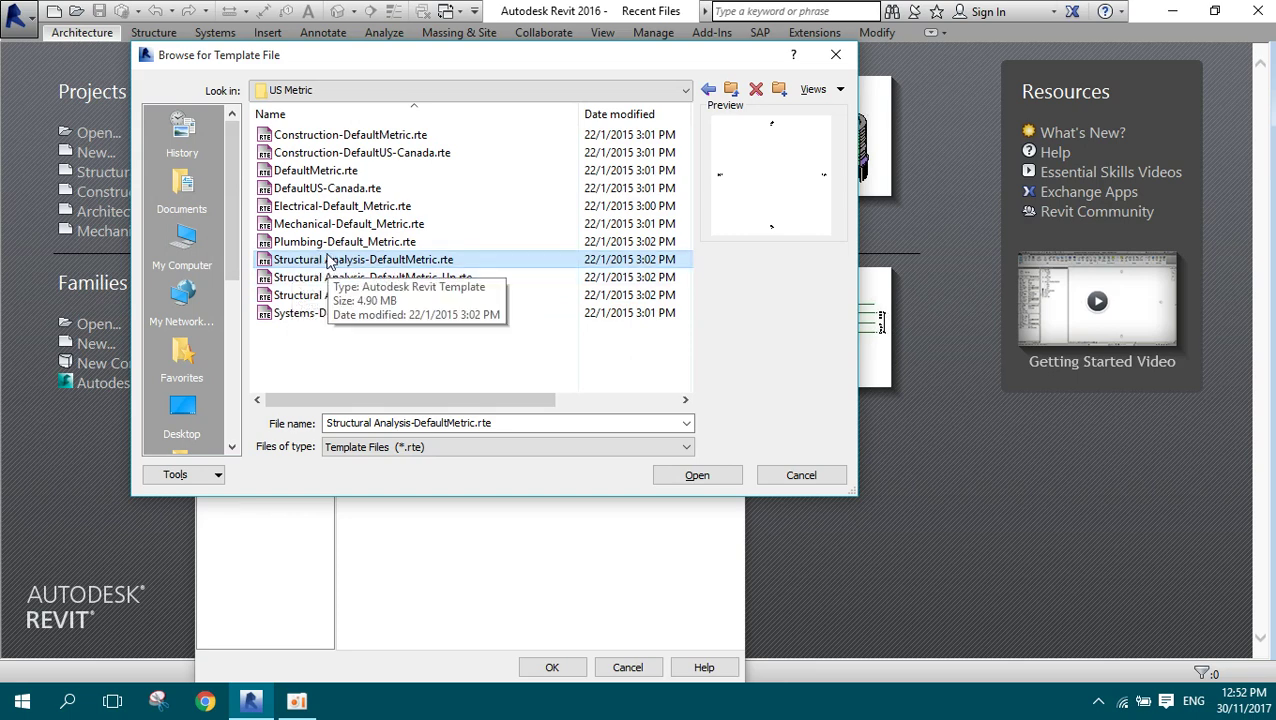
{"action": "left_click", "coordinate": [701, 475]}
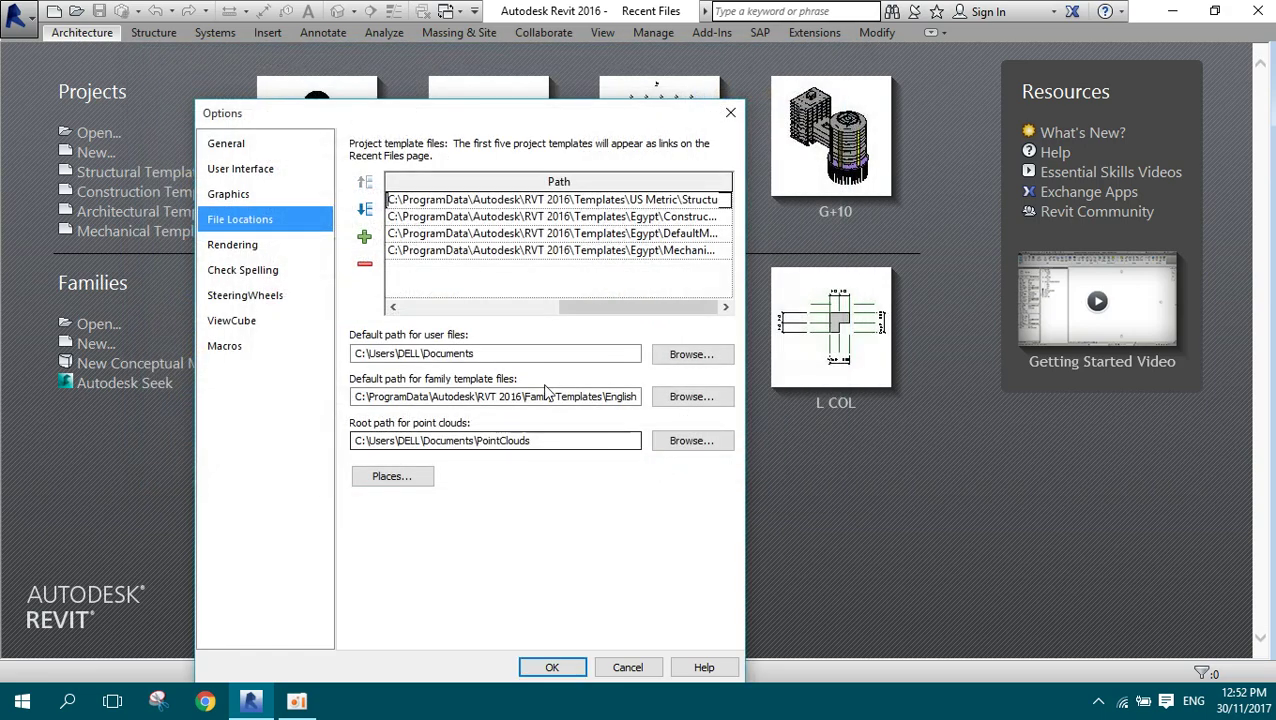
{"action": "left_click", "coordinate": [430, 308]}
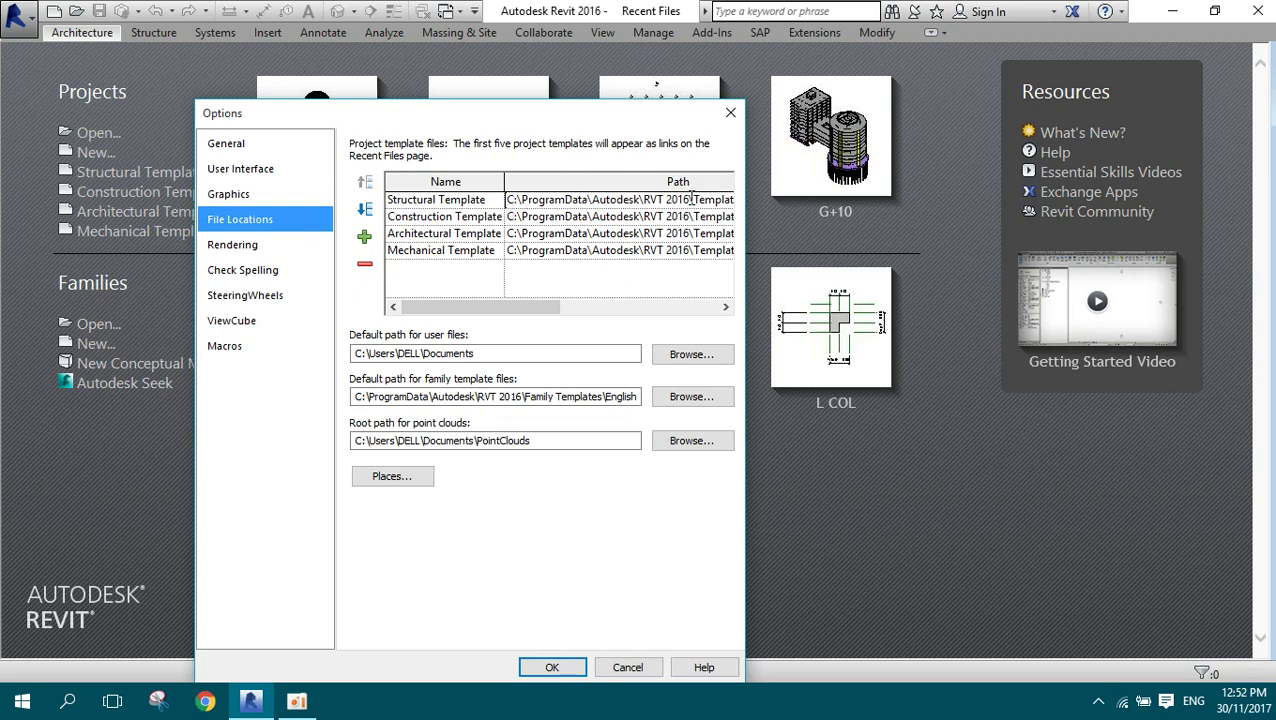
{"action": "left_click", "coordinate": [447, 238]}
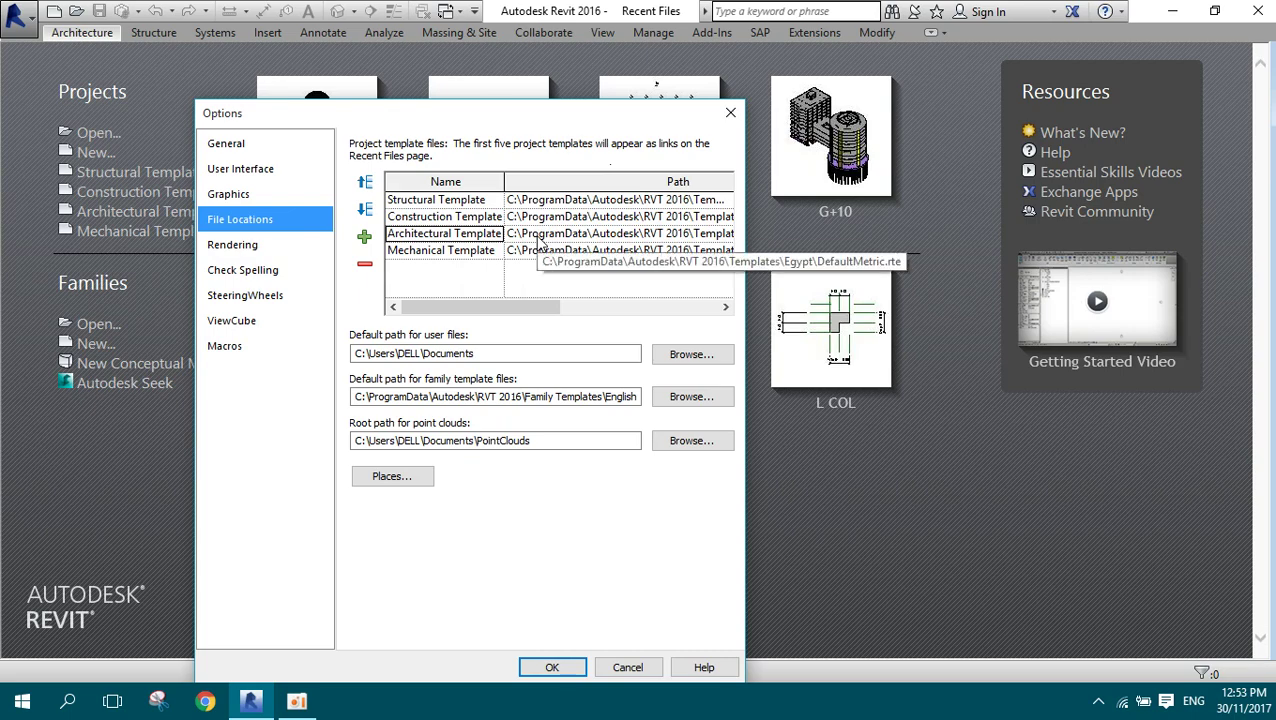
{"action": "left_click", "coordinate": [641, 236]}
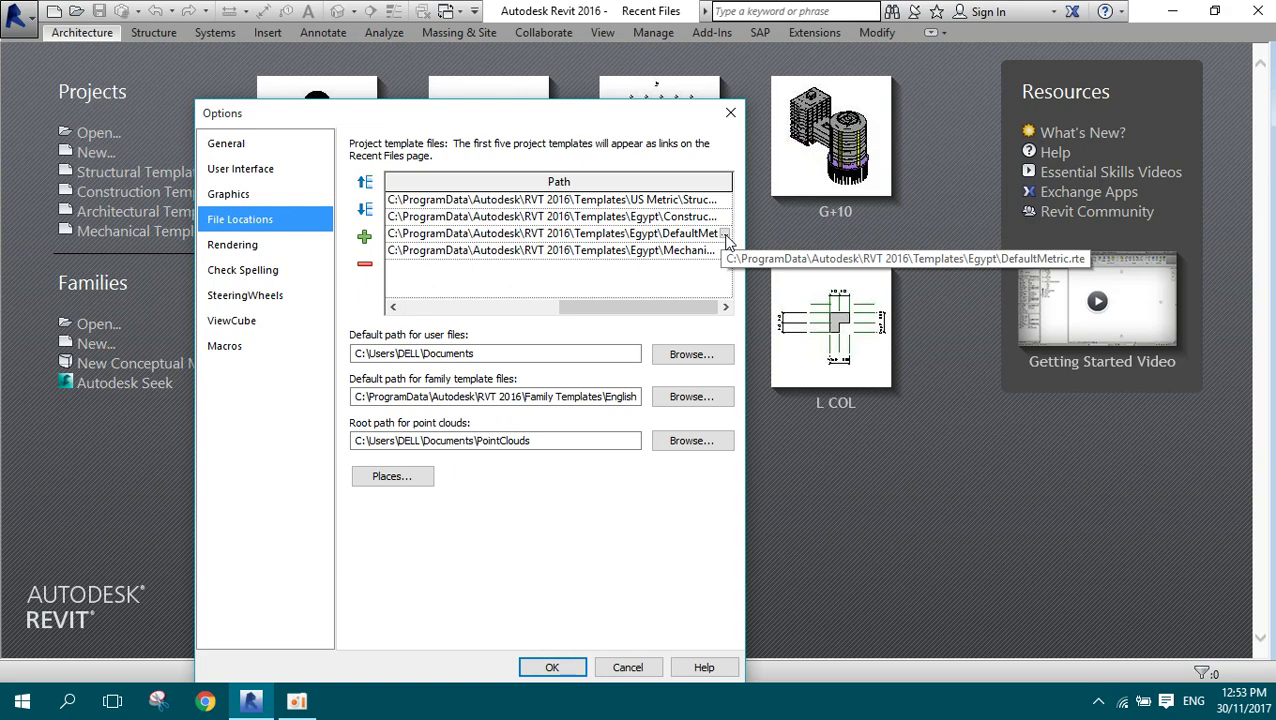
{"action": "left_click", "coordinate": [370, 244]}
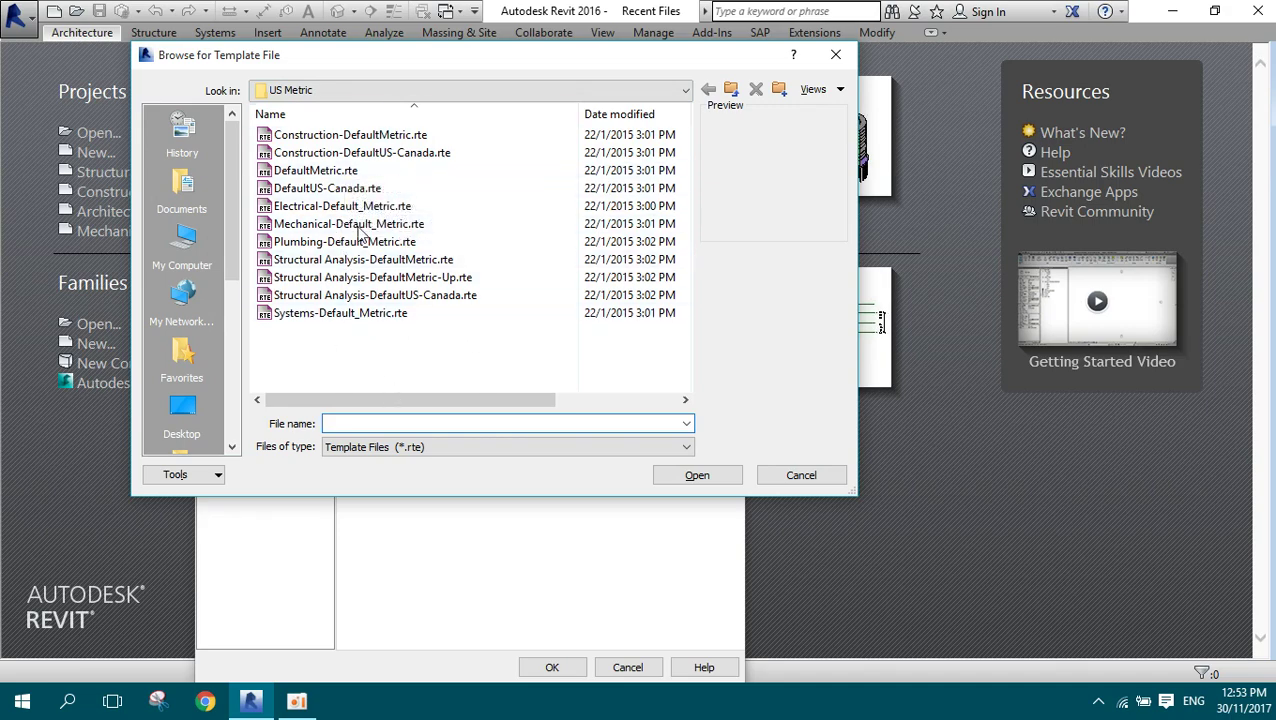
{"action": "left_click", "coordinate": [789, 477]}
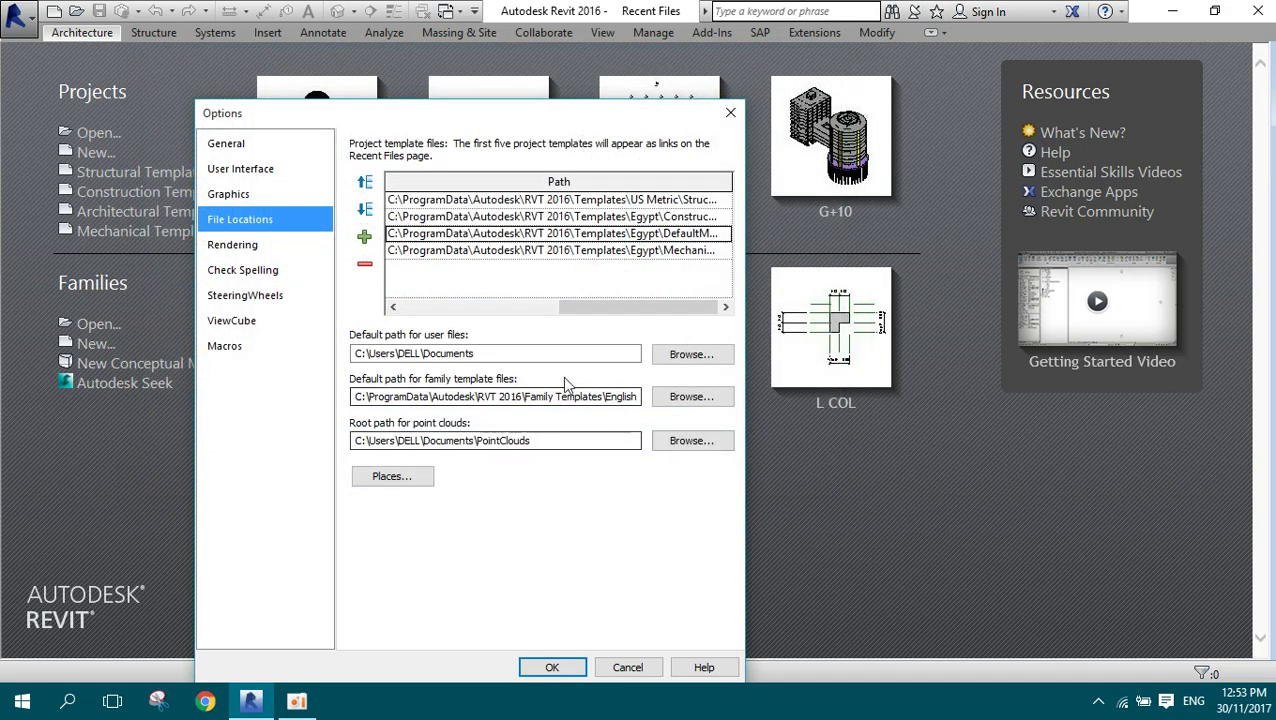
{"action": "left_click_drag", "start_coordinate": [510, 116], "coordinate": [496, 18]}
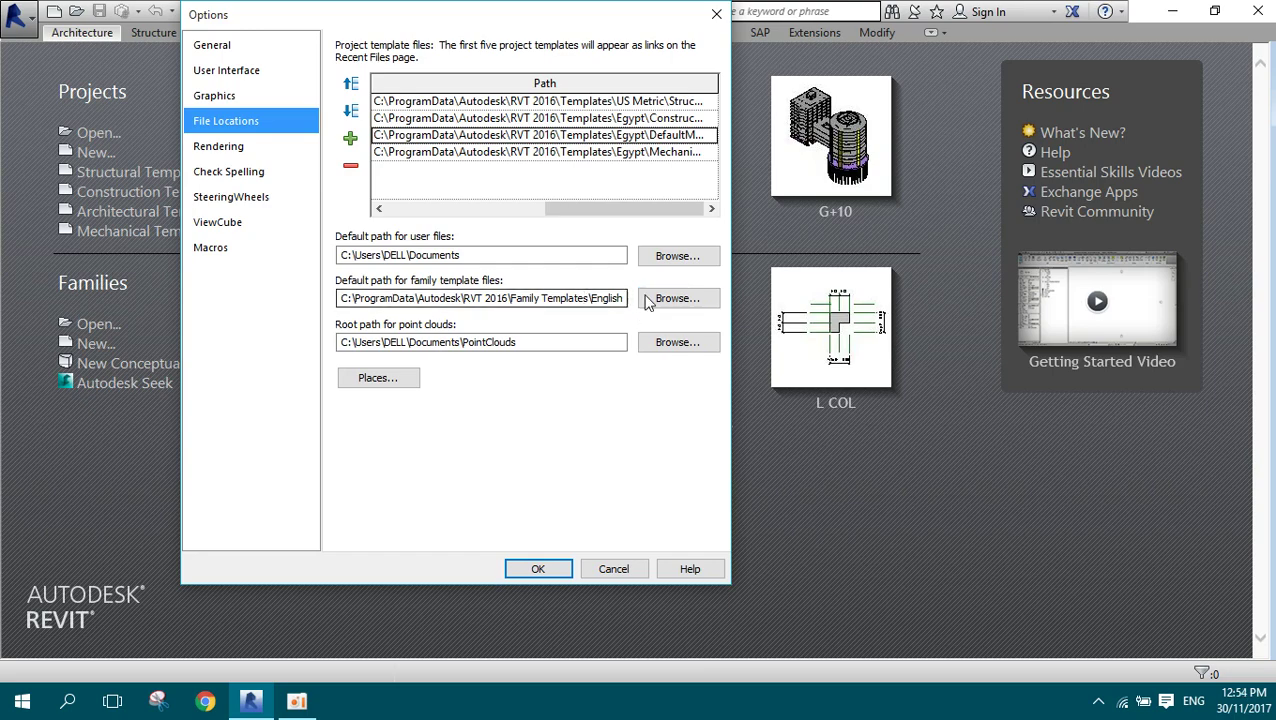
{"action": "left_click", "coordinate": [647, 302]}
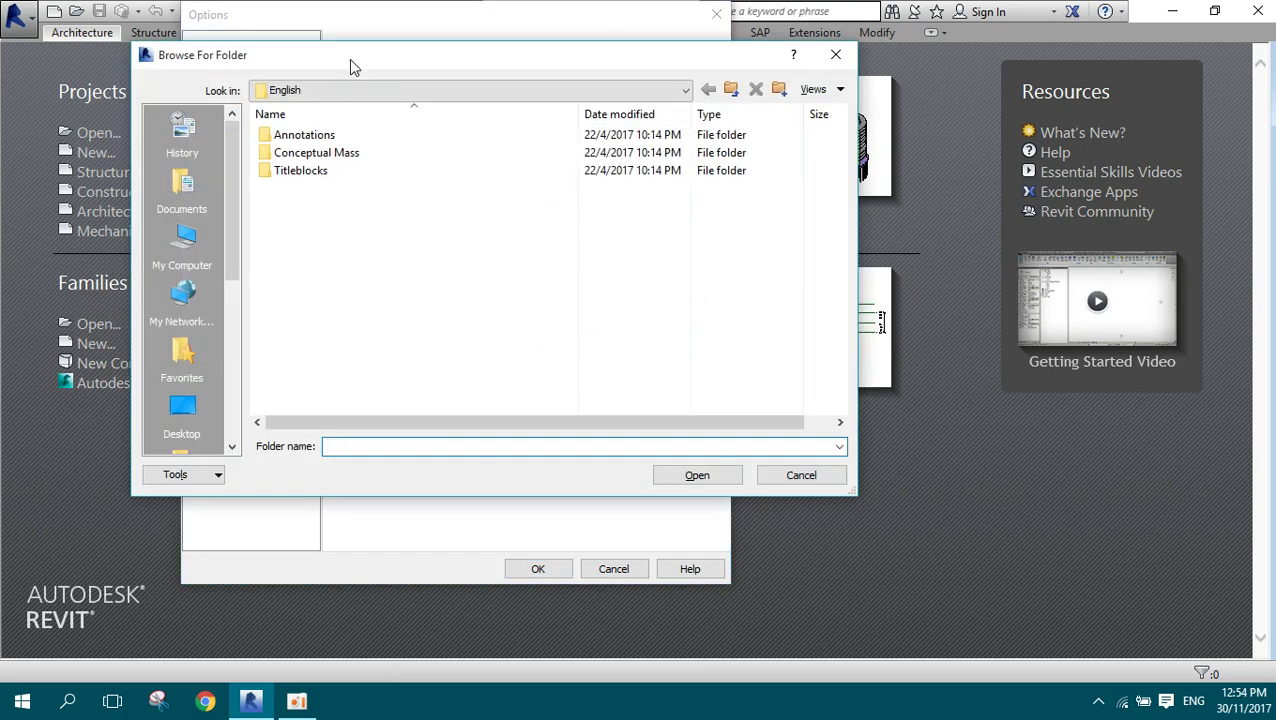
{"action": "left_click", "coordinate": [731, 89]}
{"action": "left_click", "coordinate": [560, 90]}
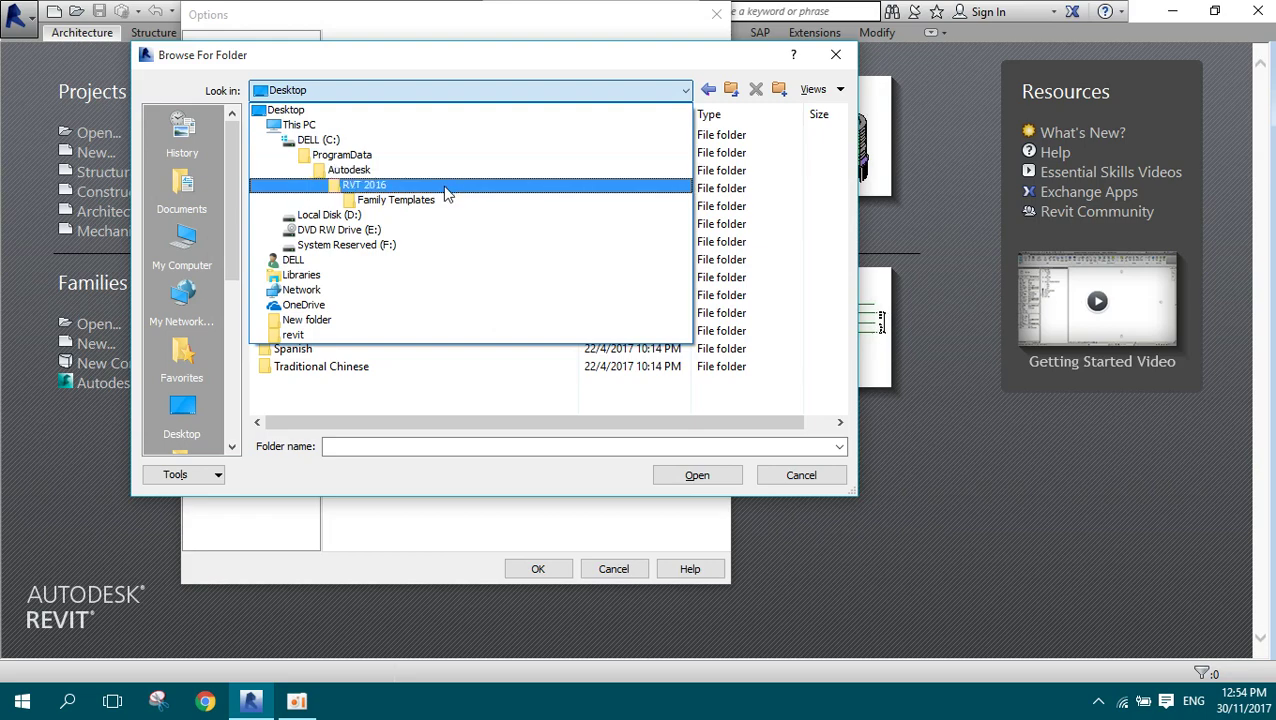
{"action": "left_click", "coordinate": [447, 189]}
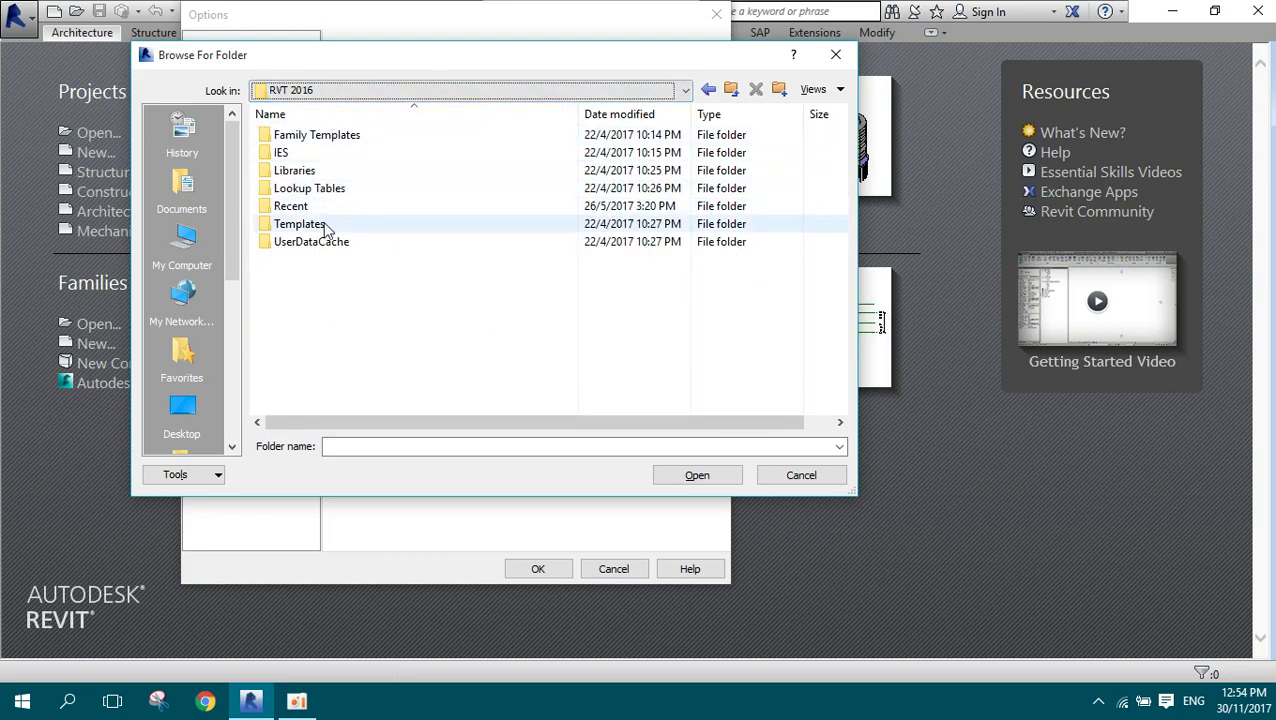
{"action": "double_click", "coordinate": [309, 141]}
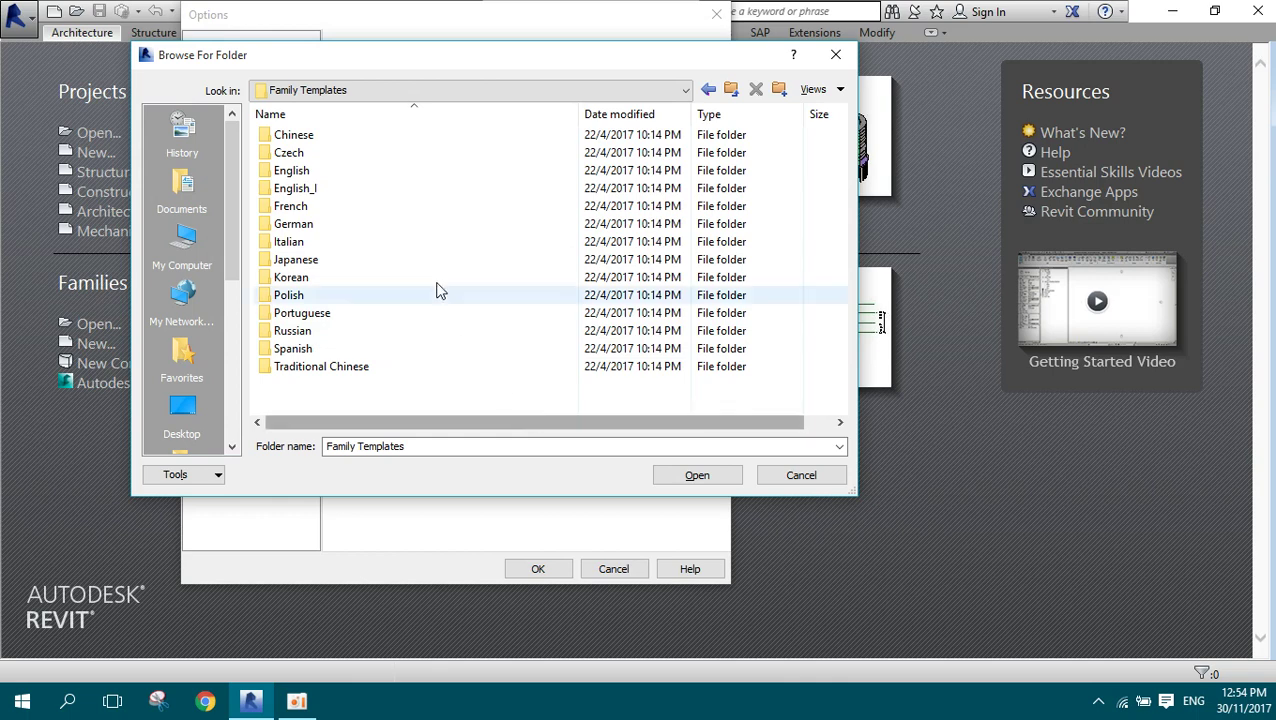
{"action": "left_click", "coordinate": [351, 172]}
{"action": "left_click", "coordinate": [349, 189]}
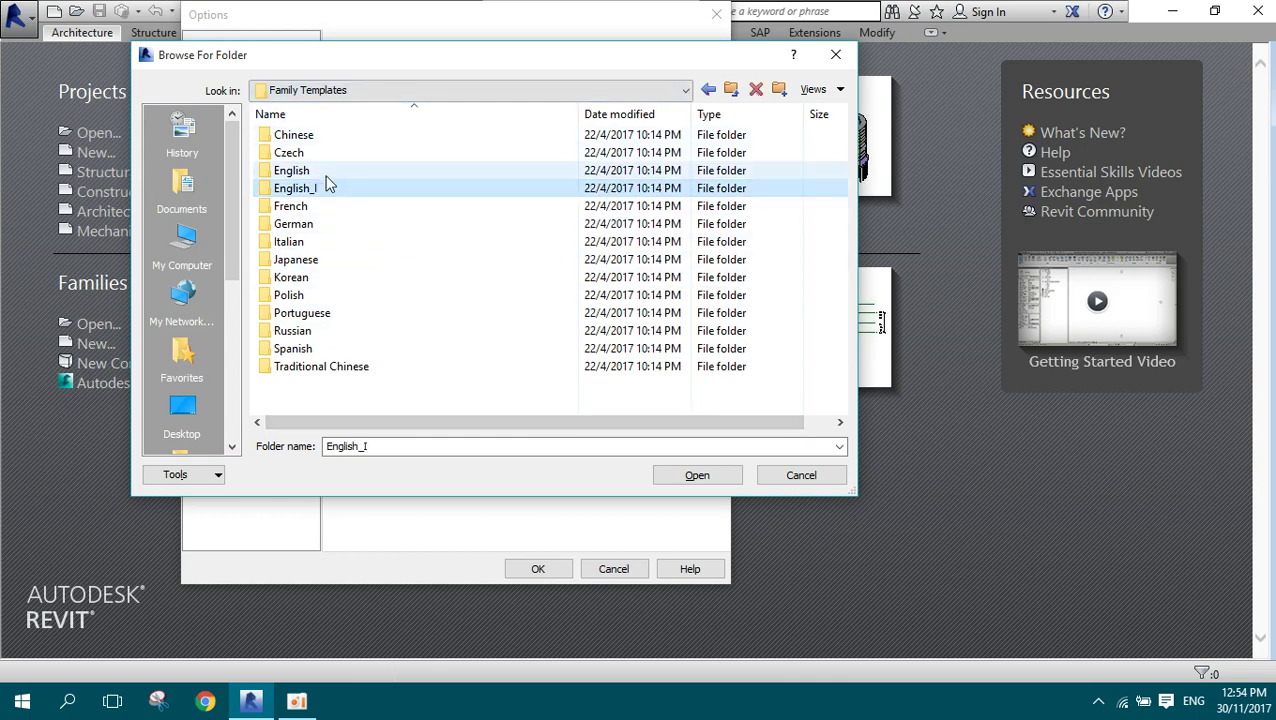
{"action": "left_click", "coordinate": [327, 174]}
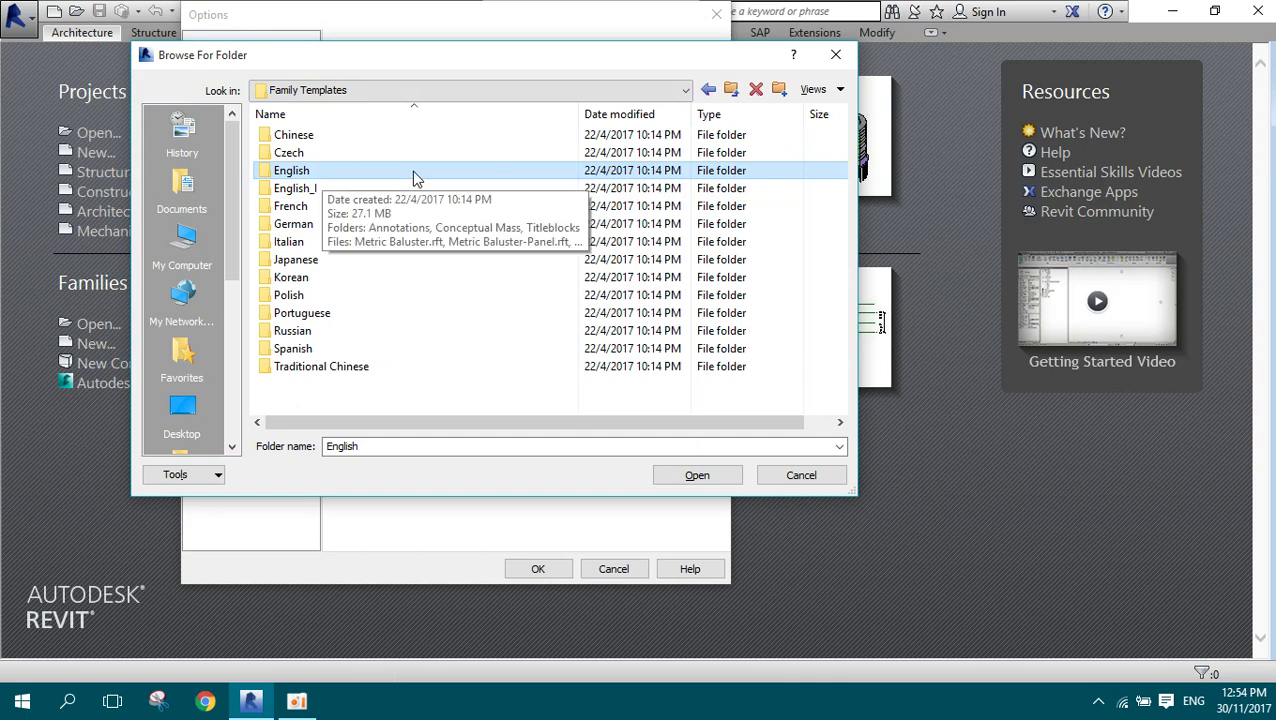
{"action": "left_click", "coordinate": [336, 190]}
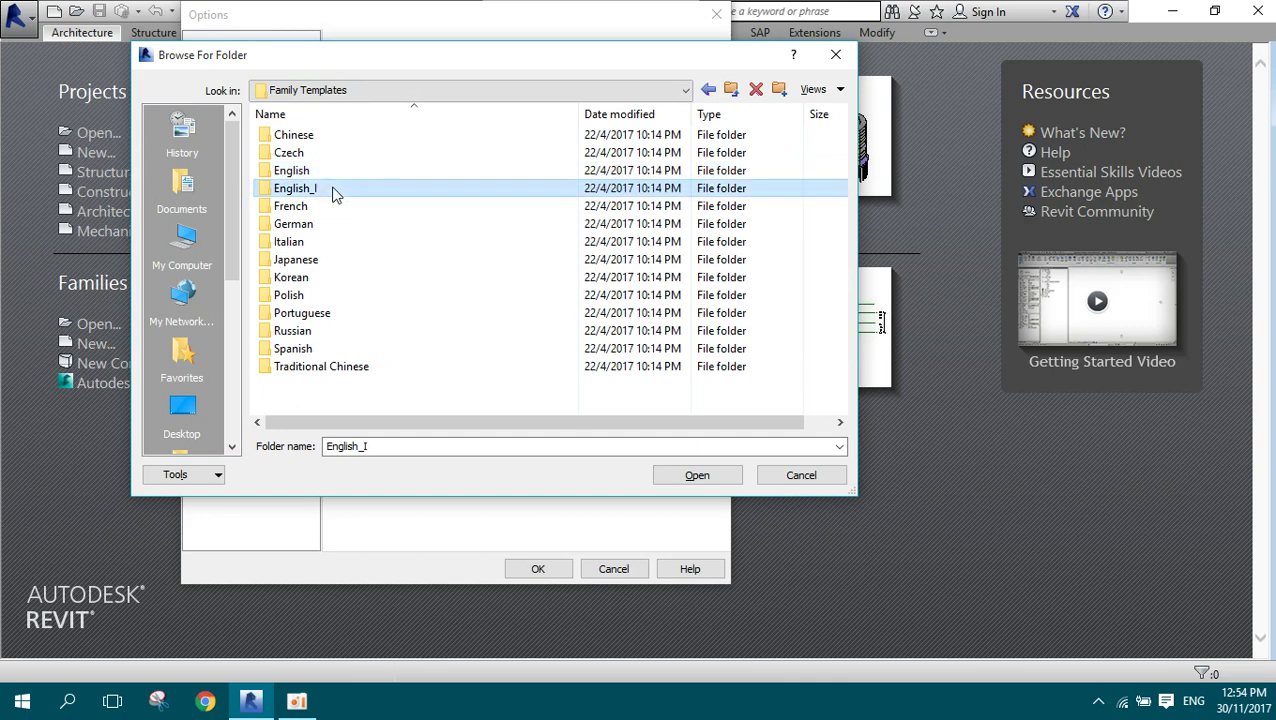
{"action": "left_click", "coordinate": [330, 176]}
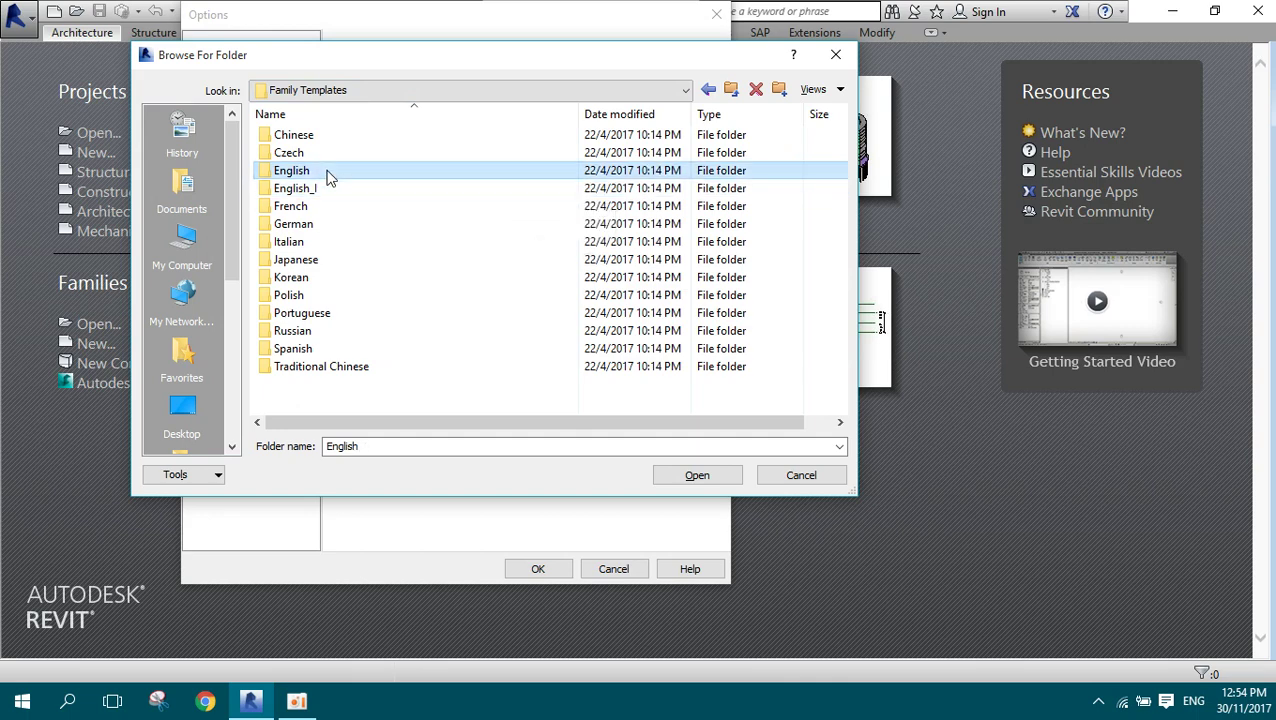
{"action": "double_click", "coordinate": [330, 176]}
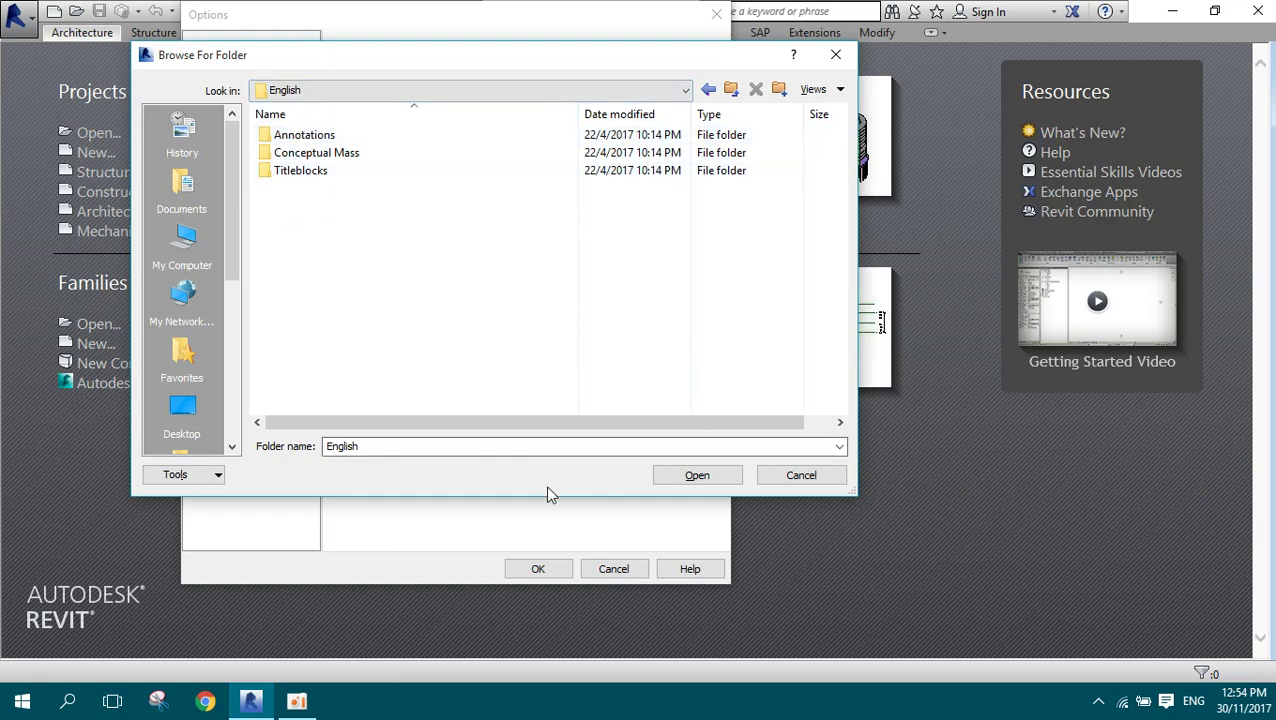
{"action": "left_click", "coordinate": [790, 477]}
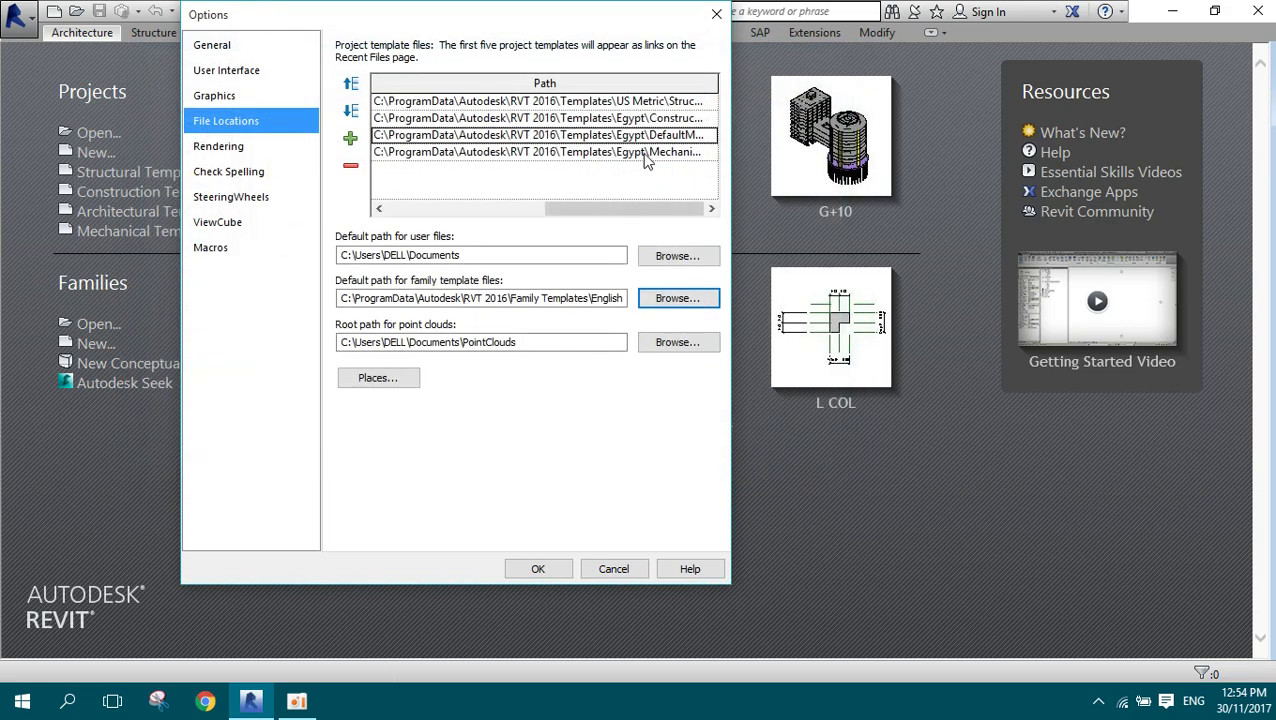
{"action": "left_click", "coordinate": [597, 299]}
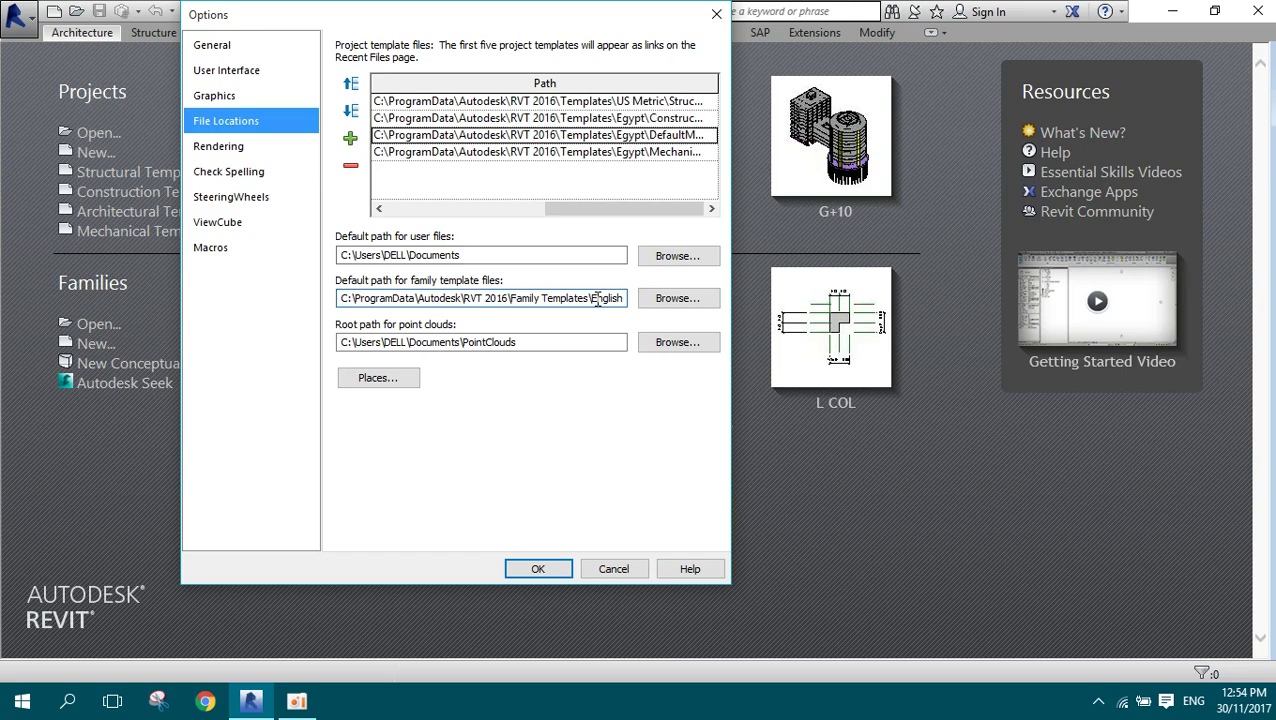
{"action": "key", "text": "End"}
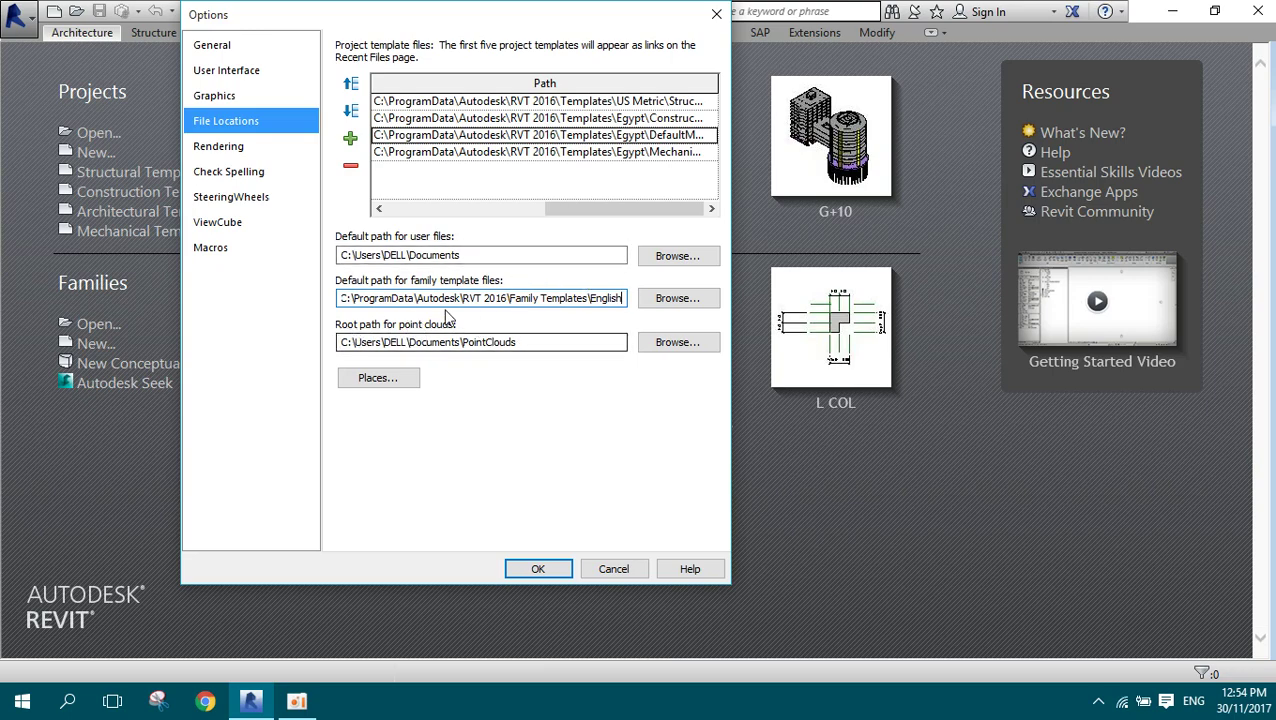
{"action": "left_click", "coordinate": [519, 343]}
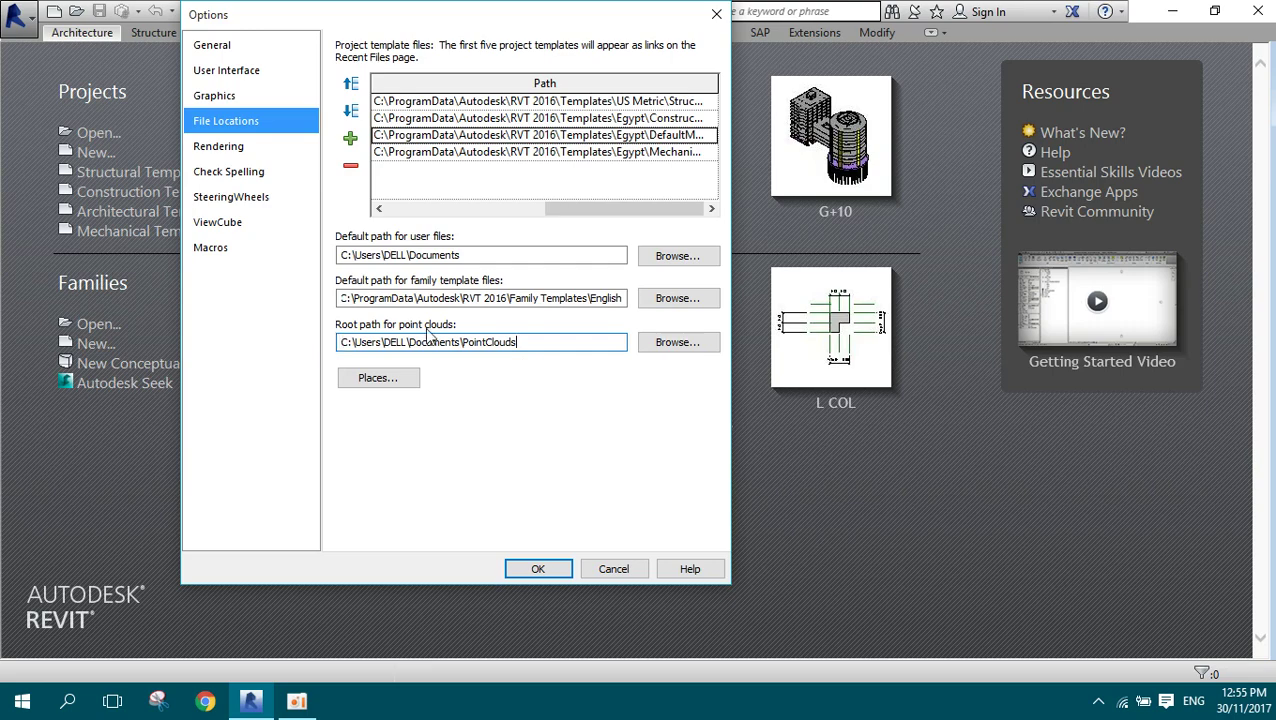
{"action": "left_click_drag", "start_coordinate": [520, 342], "coordinate": [300, 371]}
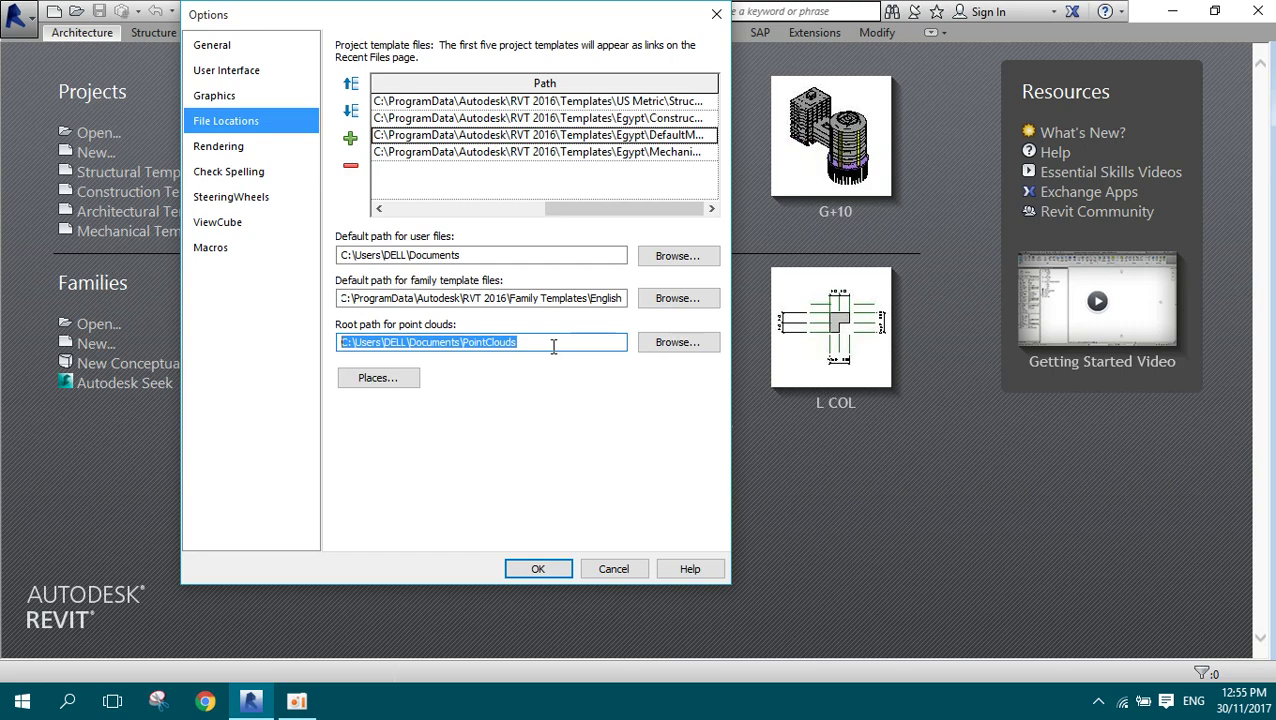
Step: Open Places, narrow the Library Name column, and browse for the Metric Detail Library folder
{"action": "left_click", "coordinate": [378, 378]}
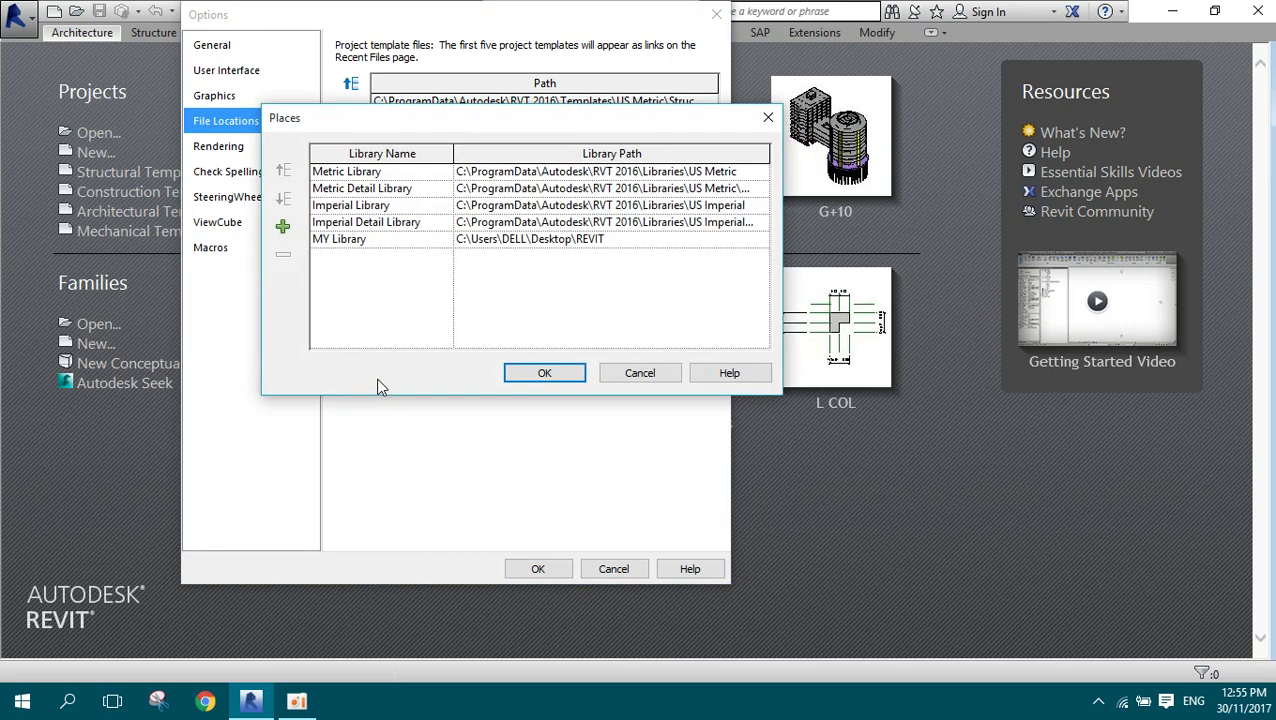
{"action": "left_click_drag", "start_coordinate": [500, 126], "coordinate": [309, 92]}
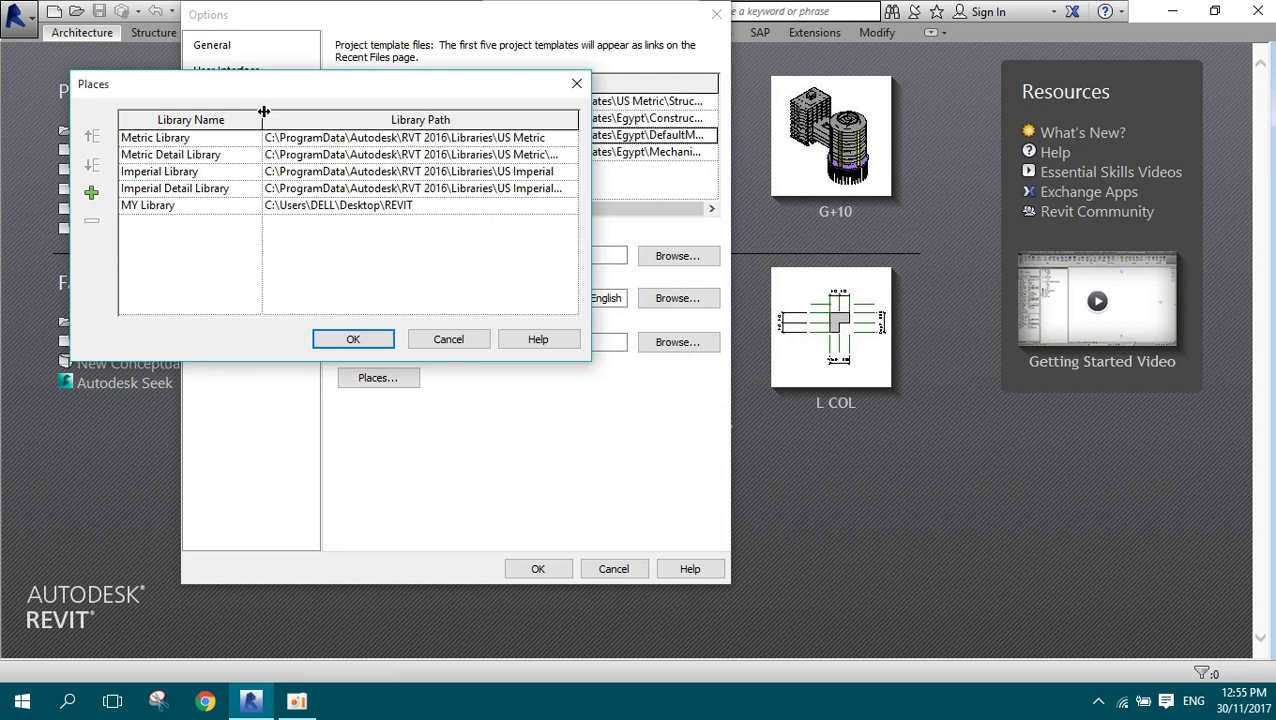
{"action": "left_click_drag", "start_coordinate": [263, 111], "coordinate": [244, 111]}
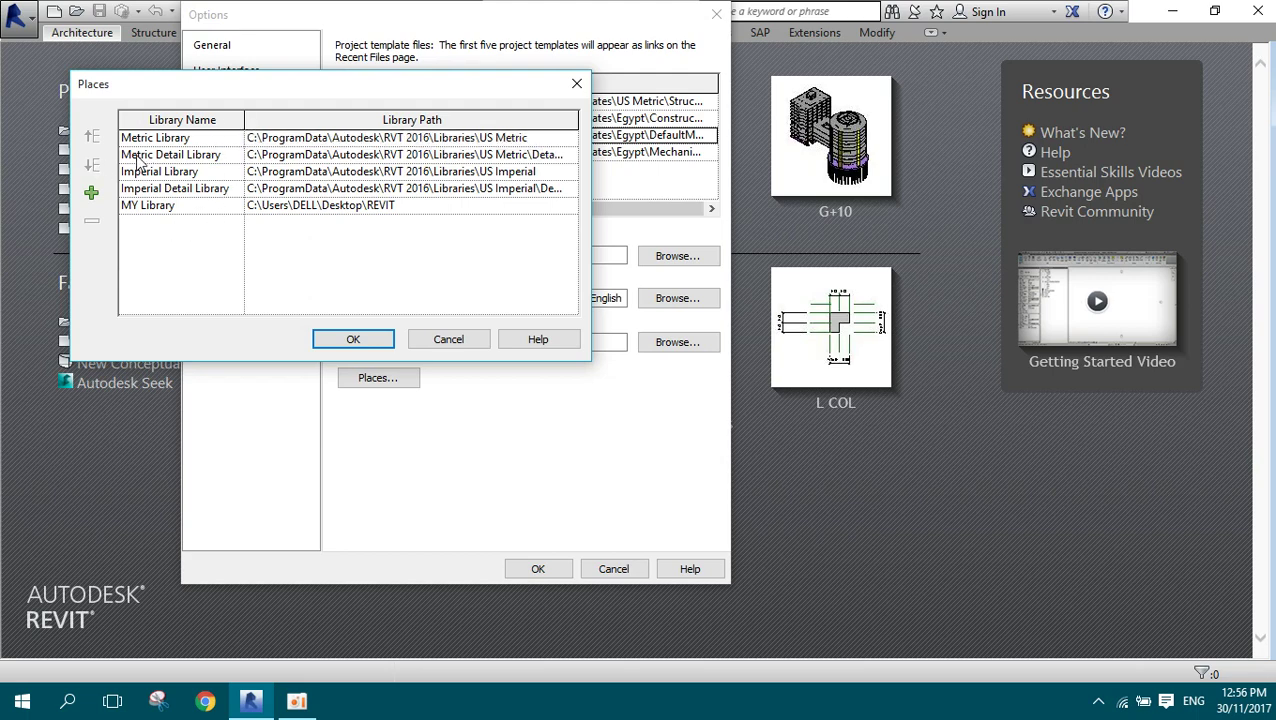
{"action": "left_click_drag", "start_coordinate": [244, 120], "coordinate": [222, 120]}
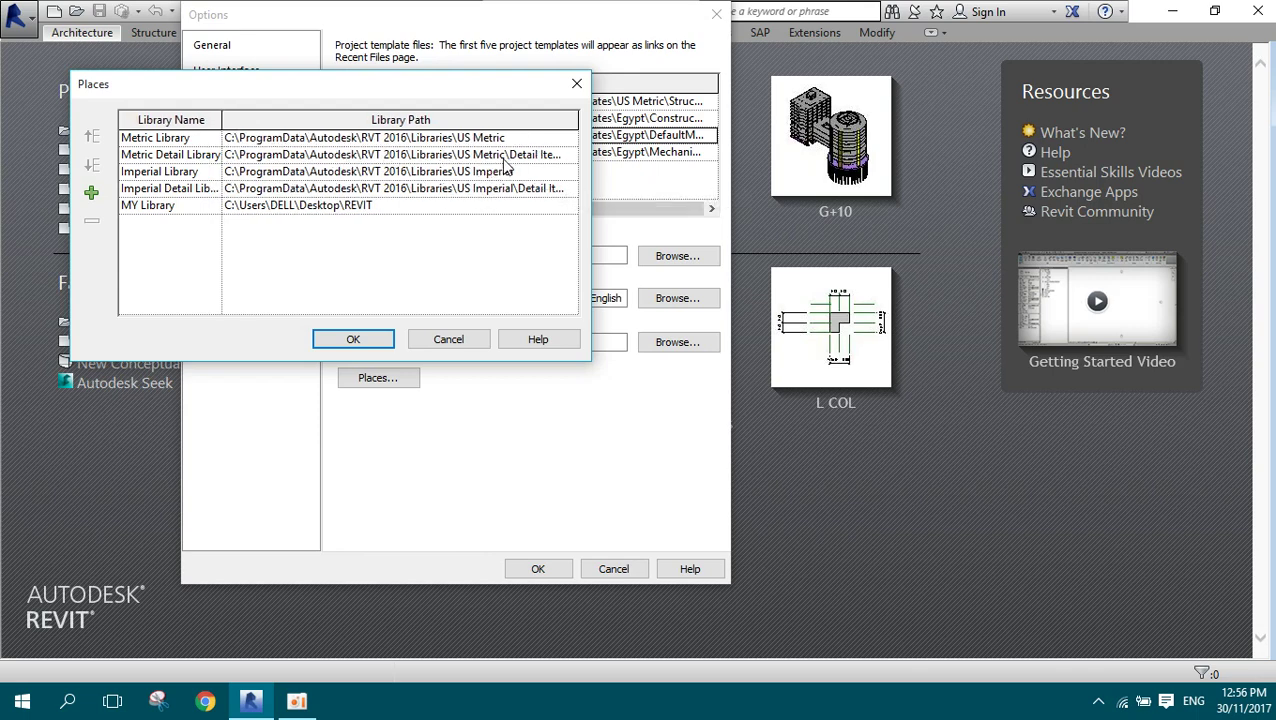
{"action": "left_click", "coordinate": [555, 156]}
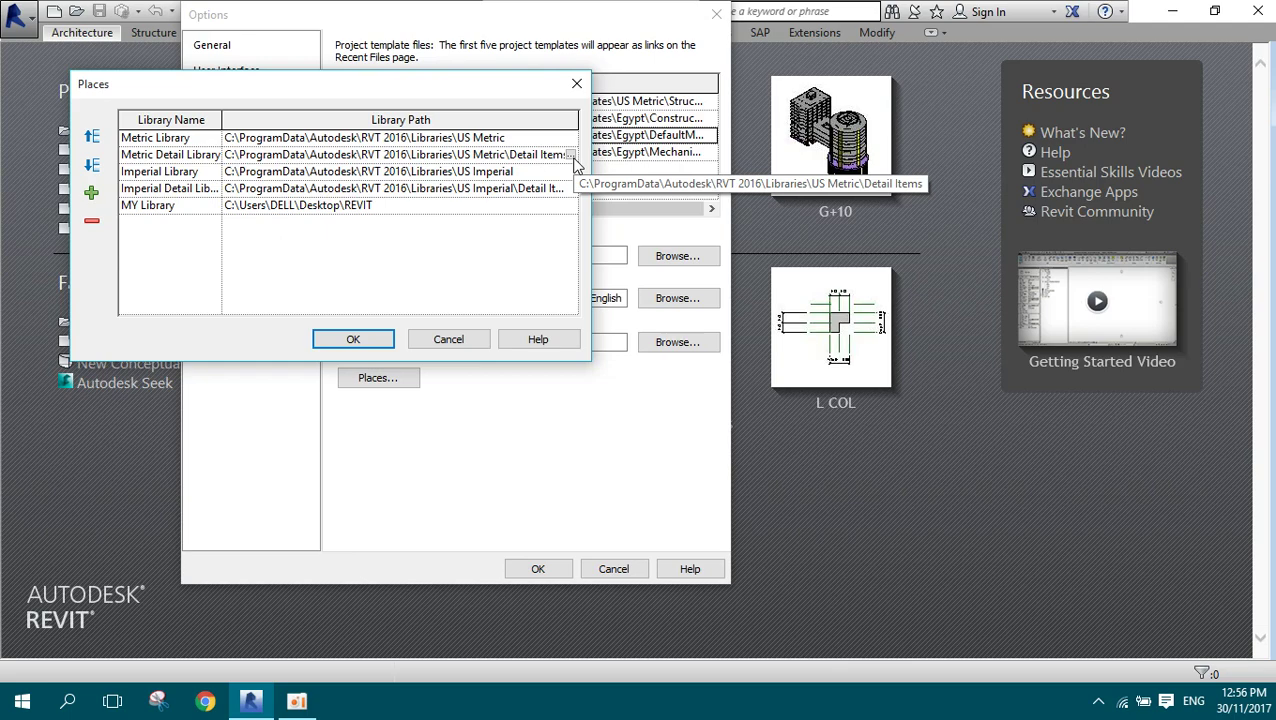
{"action": "left_click", "coordinate": [572, 156]}
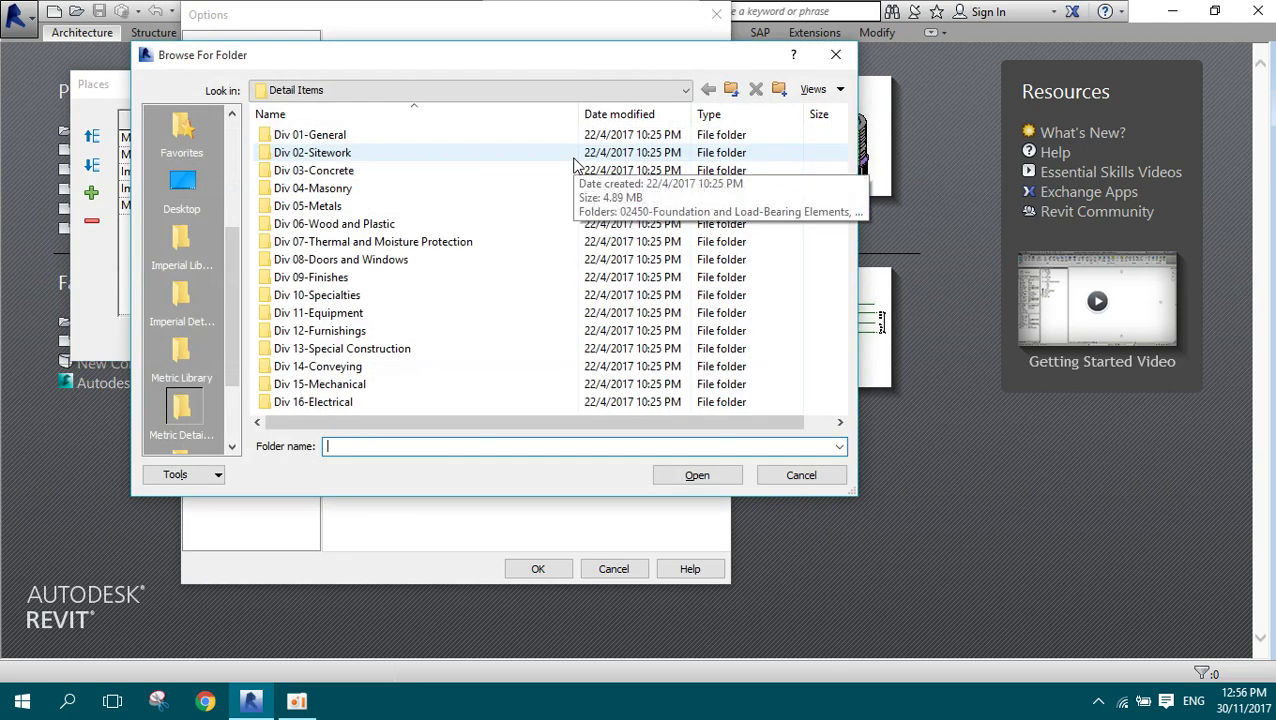
Step: Browse to Libraries > US Metric > Detail Items, then cancel without changing the path
{"action": "left_click", "coordinate": [733, 90]}
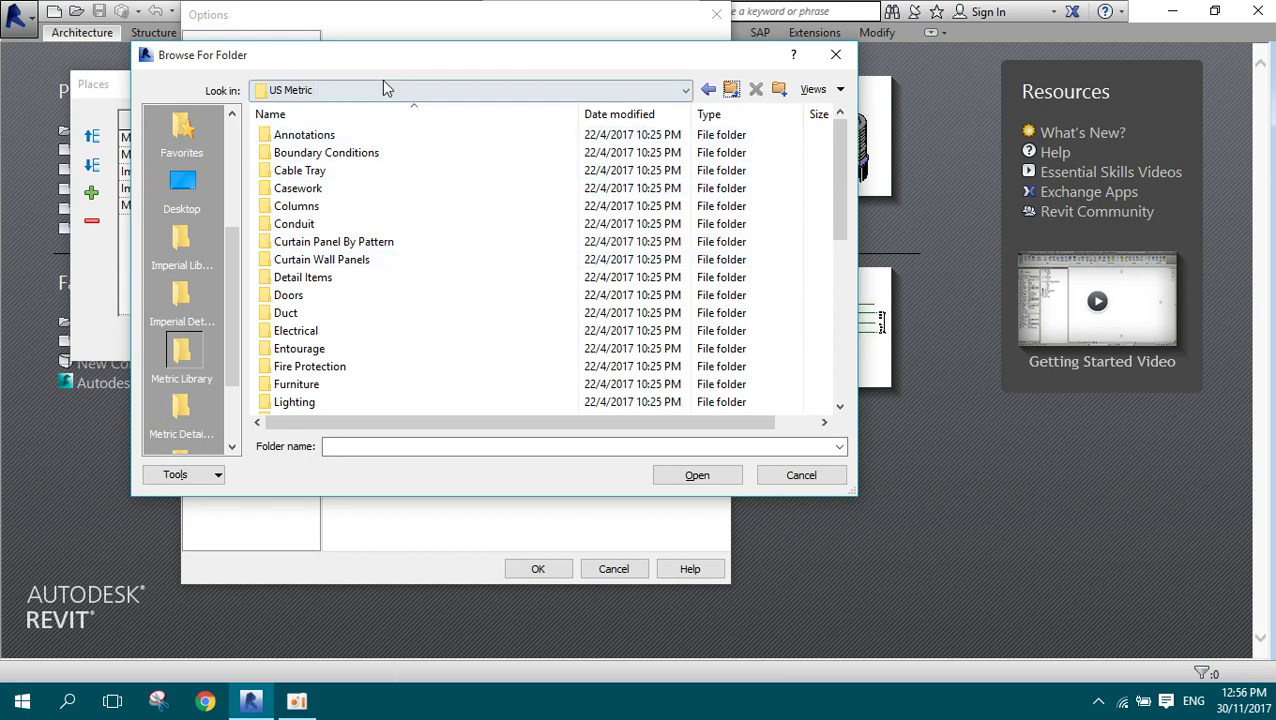
{"action": "left_click", "coordinate": [629, 95]}
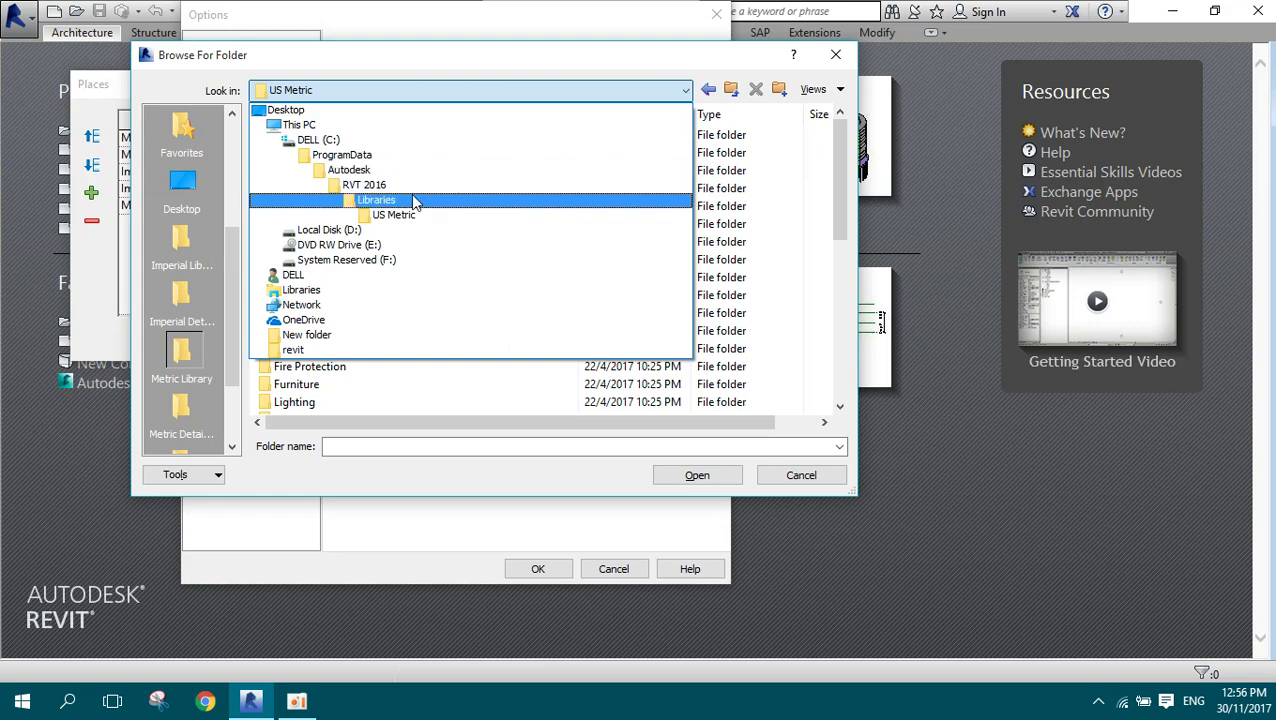
{"action": "left_click", "coordinate": [415, 201]}
{"action": "left_click", "coordinate": [305, 225]}
{"action": "left_click", "coordinate": [330, 206]}
{"action": "left_click", "coordinate": [352, 224]}
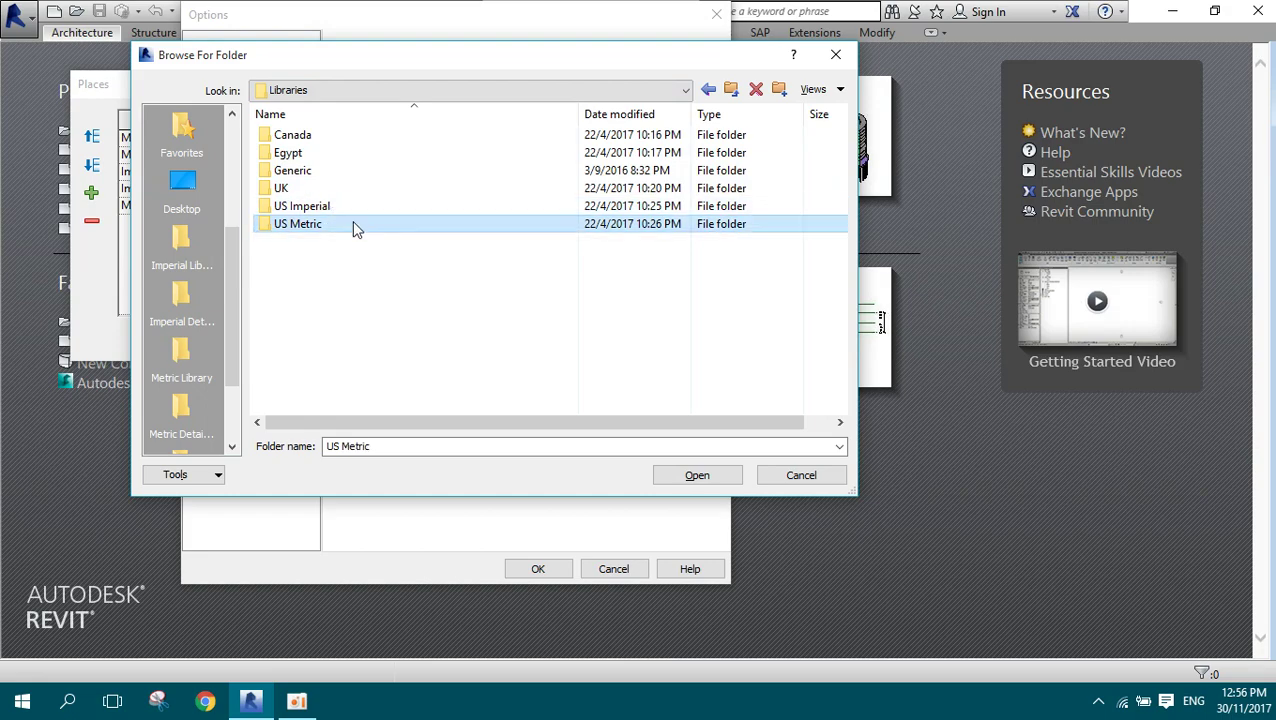
{"action": "double_click", "coordinate": [352, 224]}
{"action": "scroll", "coordinate": [470, 215], "scroll_direction": "down", "scroll_amount": 2}
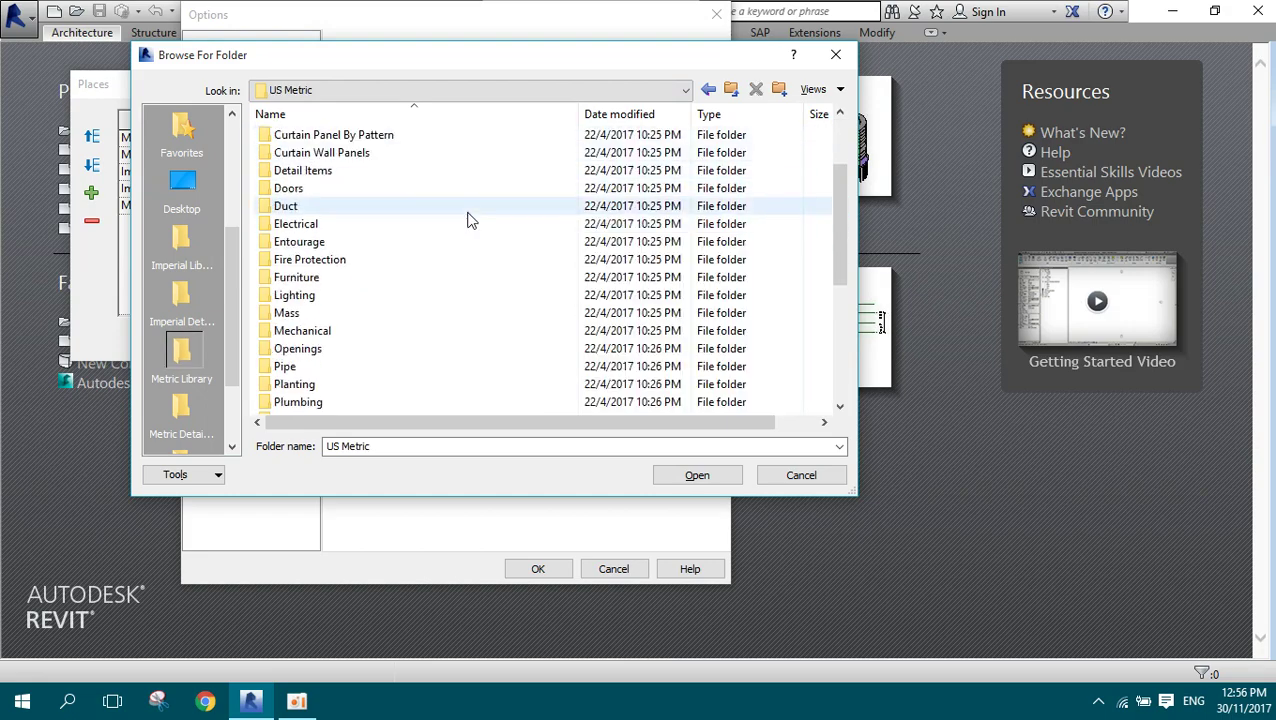
{"action": "scroll", "coordinate": [470, 218], "scroll_direction": "up", "scroll_amount": 2}
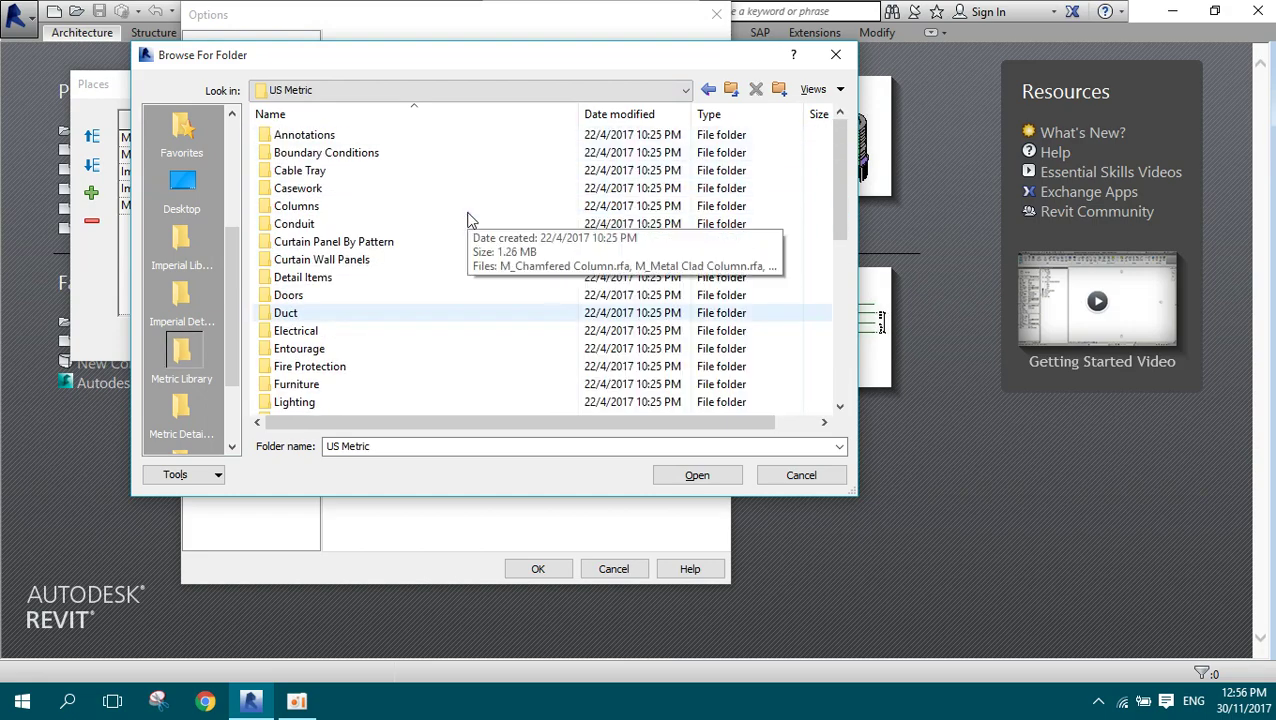
{"action": "double_click", "coordinate": [350, 279]}
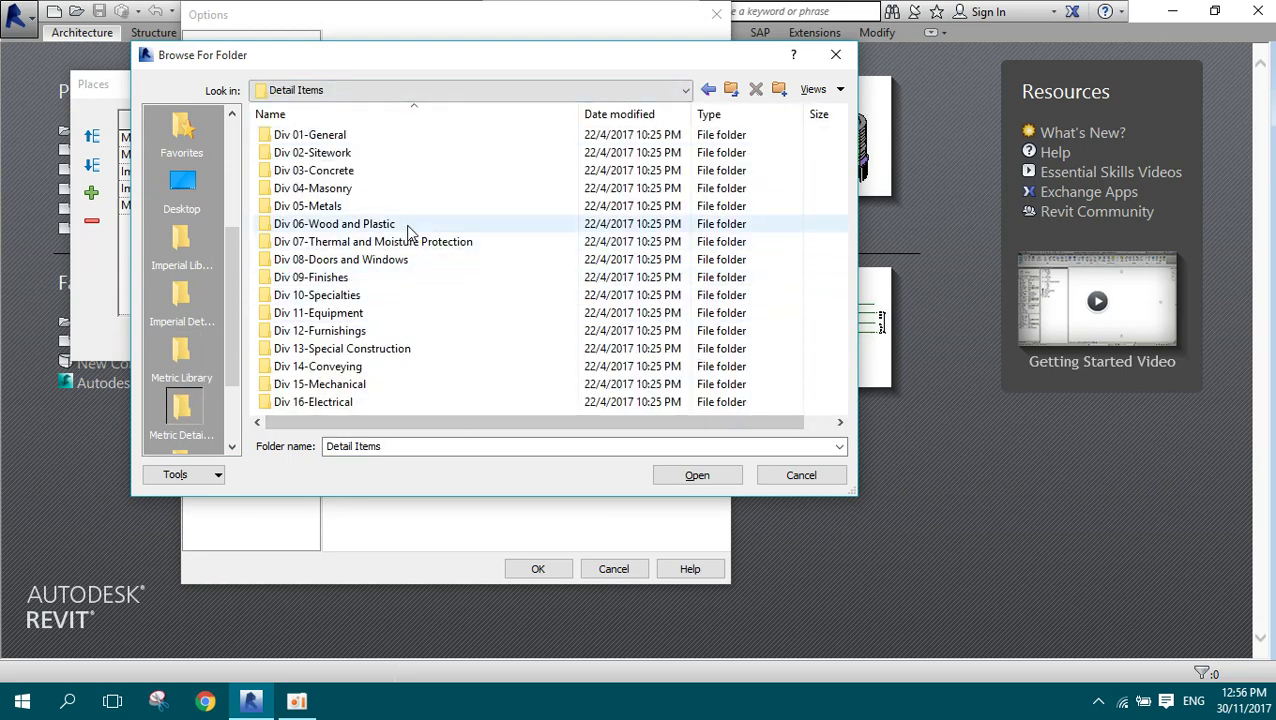
{"action": "left_click", "coordinate": [800, 475]}
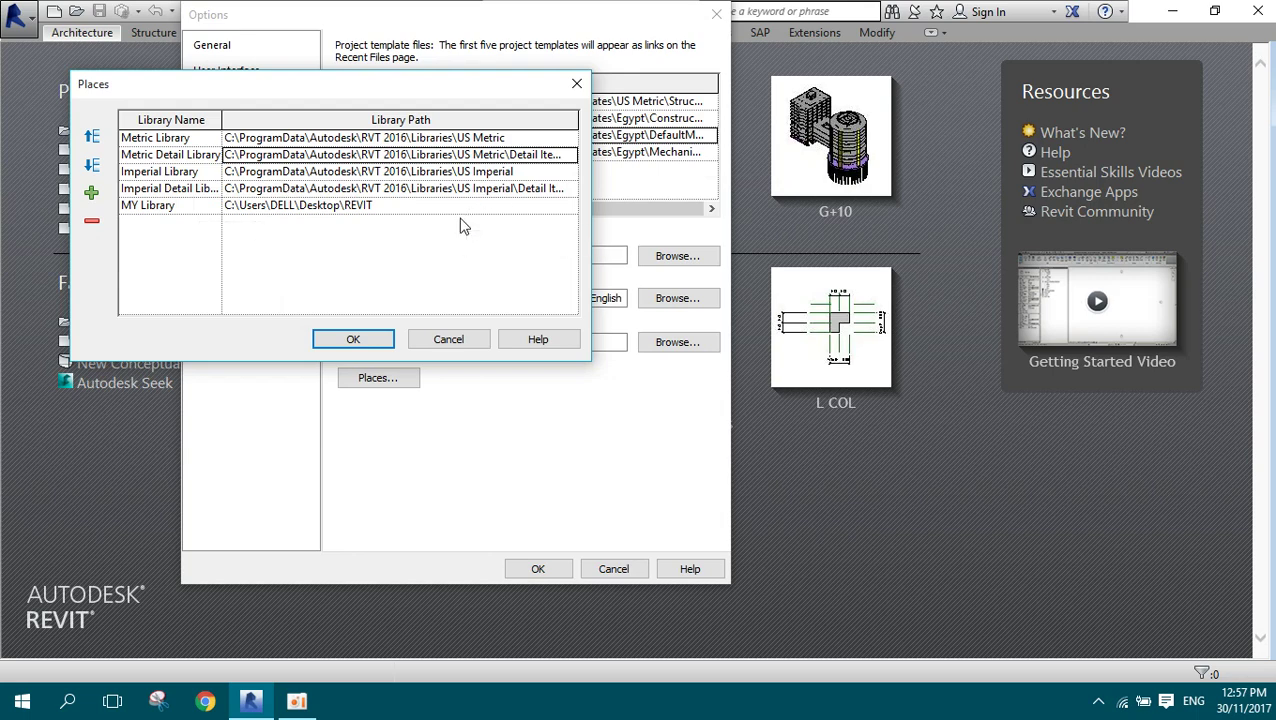
Step: Add a trial New Library 2 entry, edit its name and path, then cancel the Places changes
{"action": "left_click", "coordinate": [91, 195]}
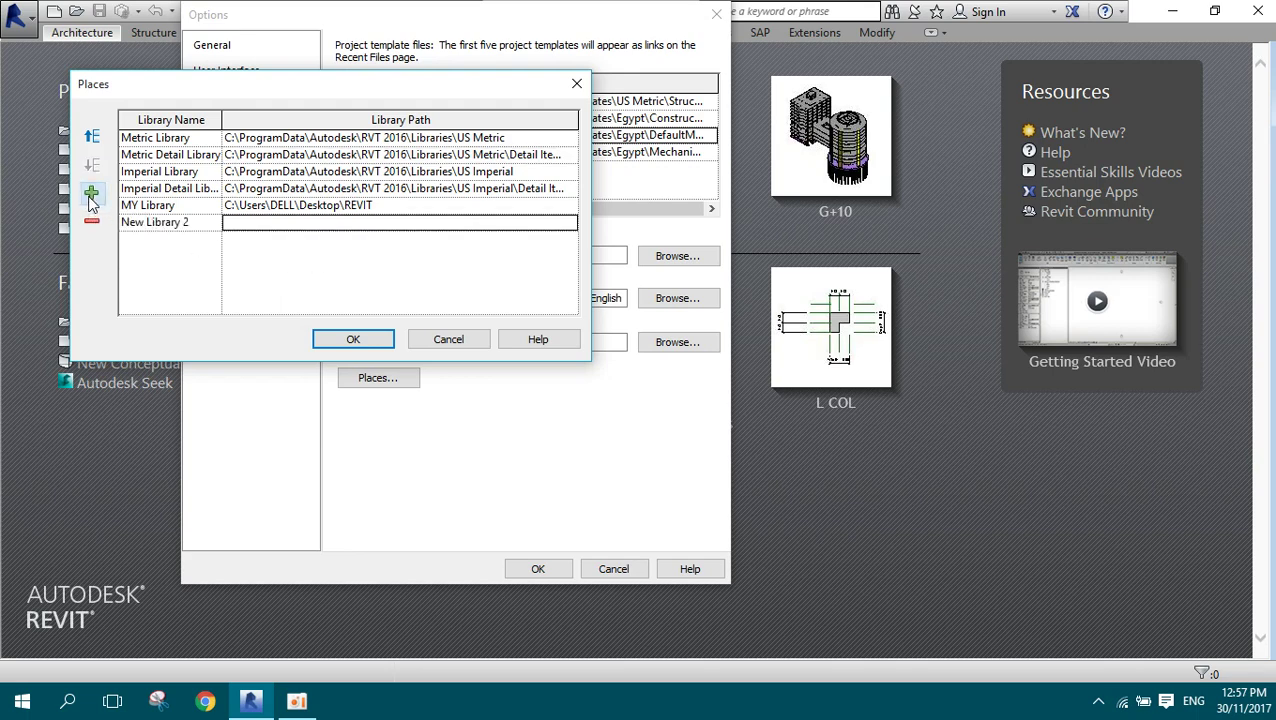
{"action": "left_click", "coordinate": [183, 224]}
{"action": "left_click_drag", "start_coordinate": [192, 223], "coordinate": [128, 215]}
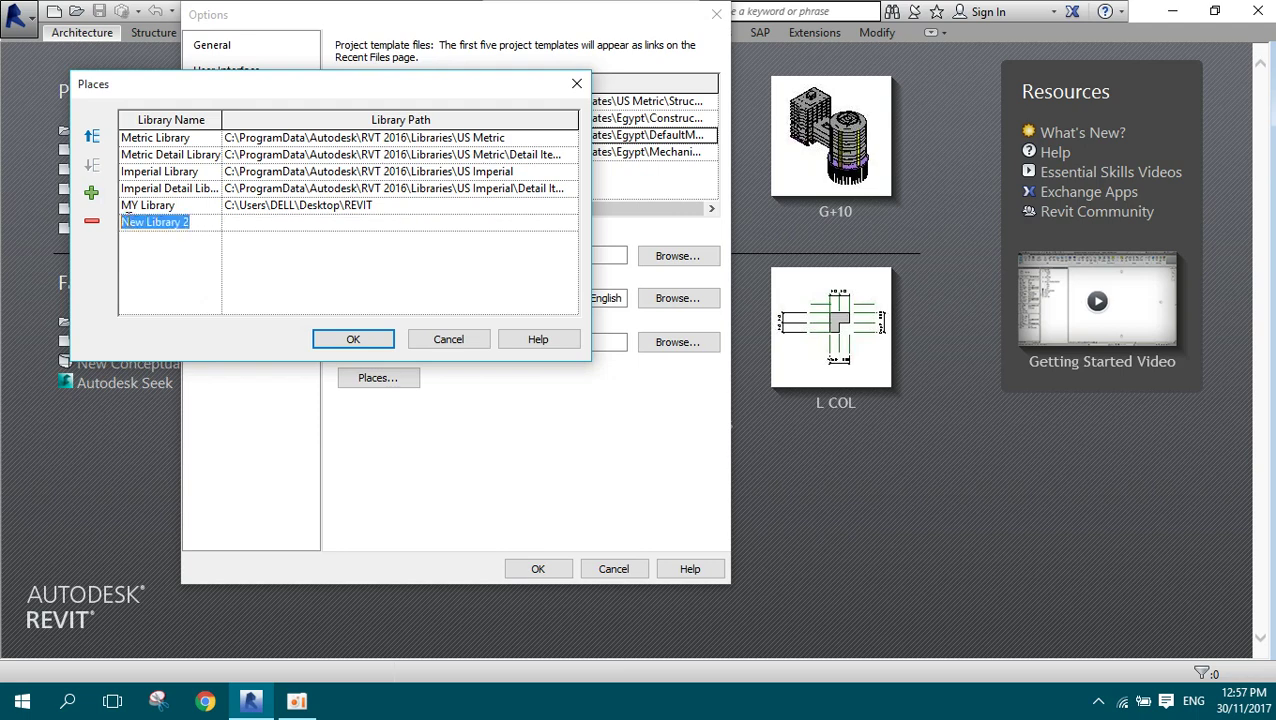
{"action": "left_click", "coordinate": [280, 224]}
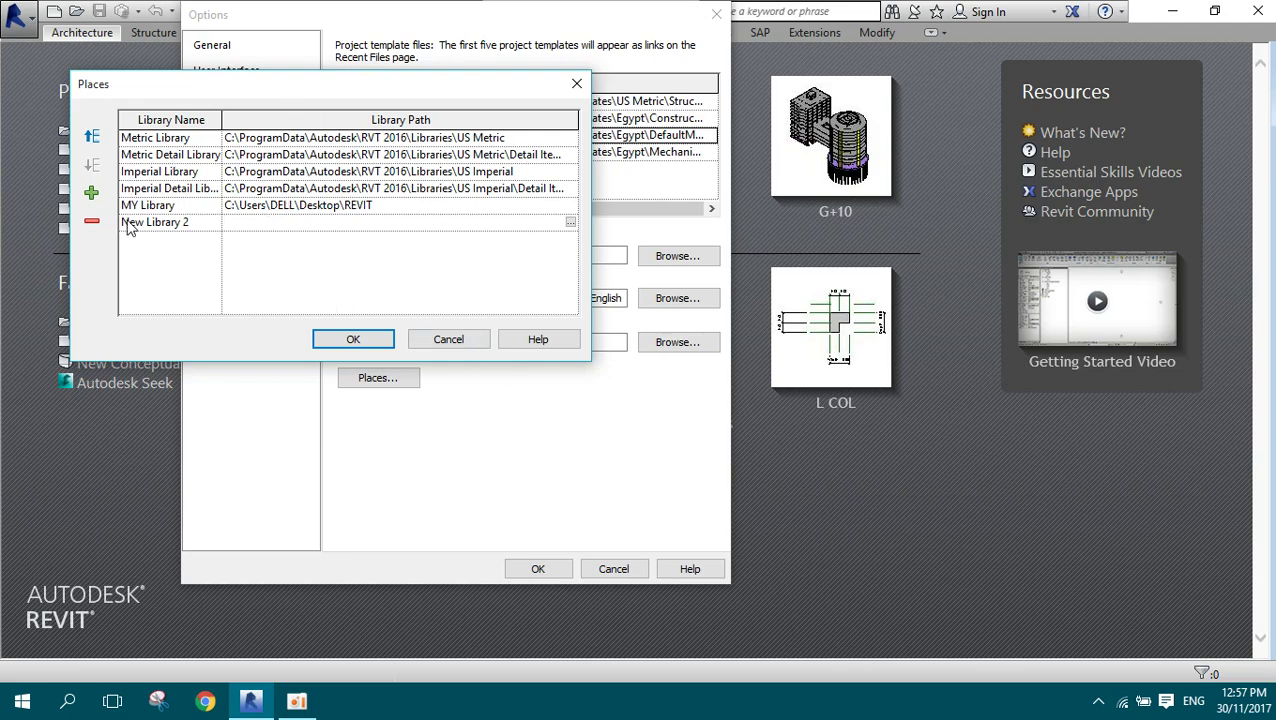
{"action": "left_click", "coordinate": [463, 345]}
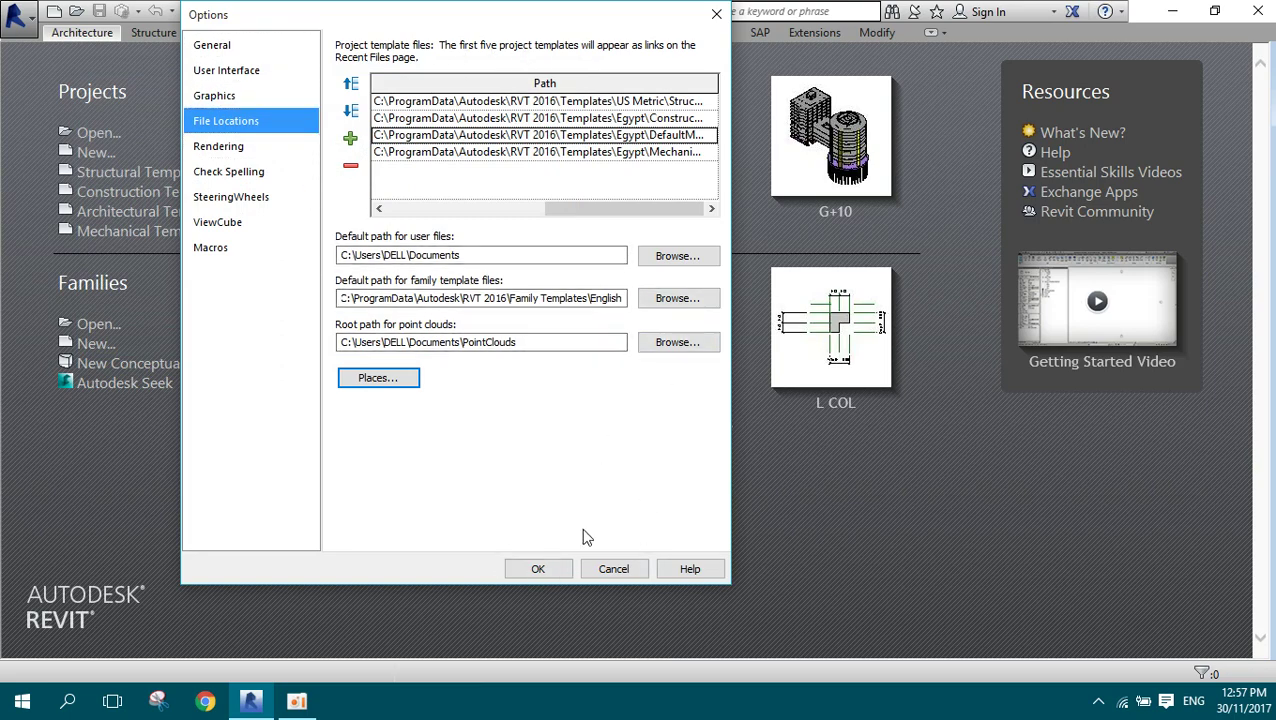
{"action": "left_click", "coordinate": [233, 55]}
Step: Close Options, dismiss the New Project dialog, and create a project from the Structural Template link
{"action": "left_click", "coordinate": [536, 568]}
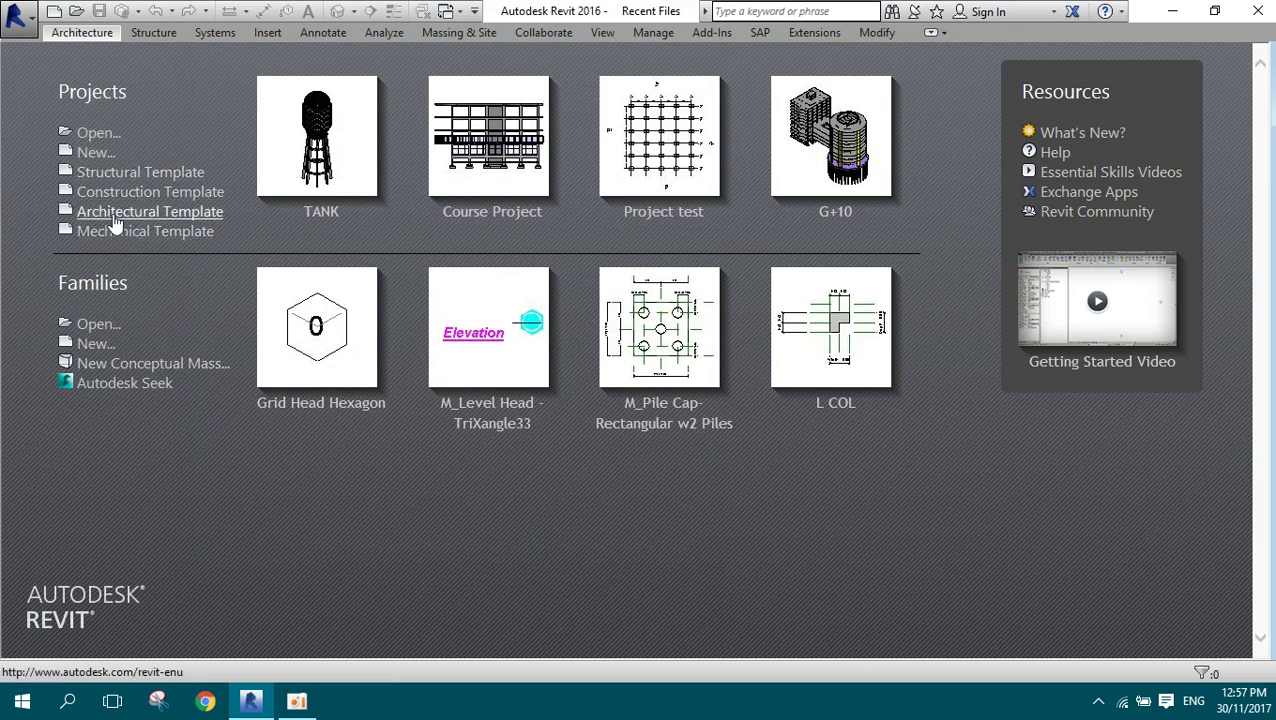
{"action": "left_click", "coordinate": [97, 153]}
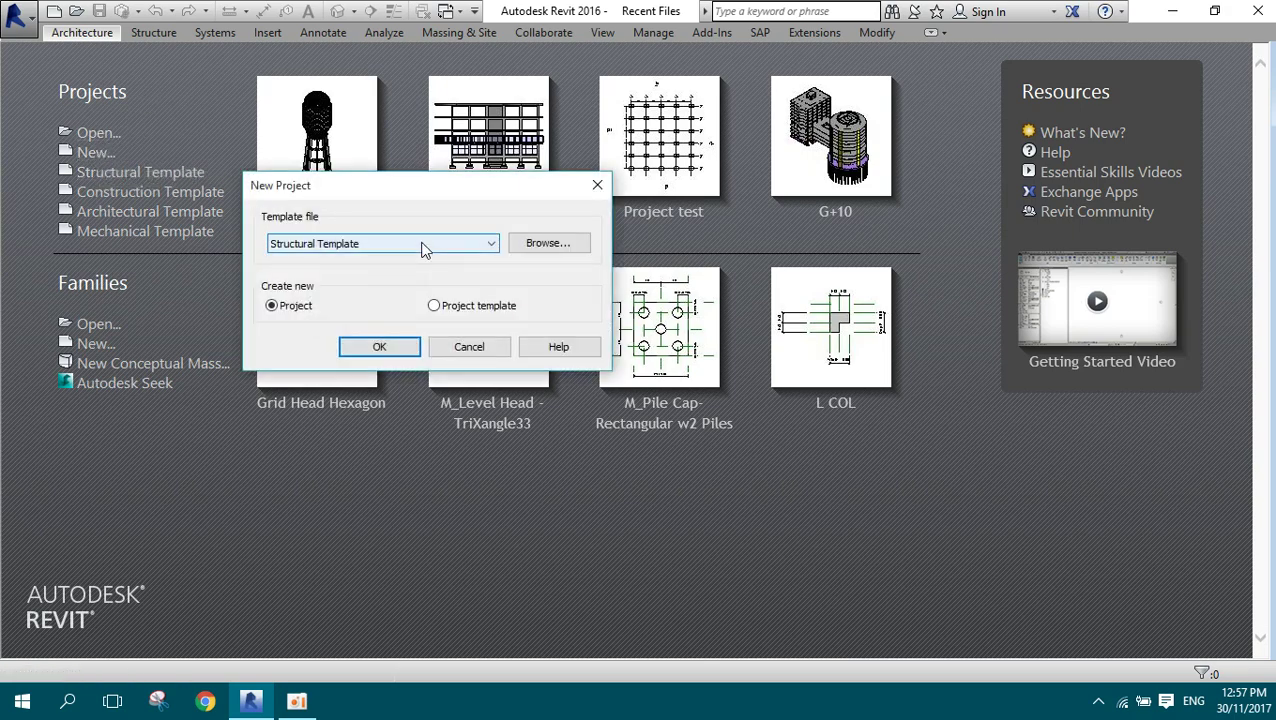
{"action": "left_click", "coordinate": [548, 243]}
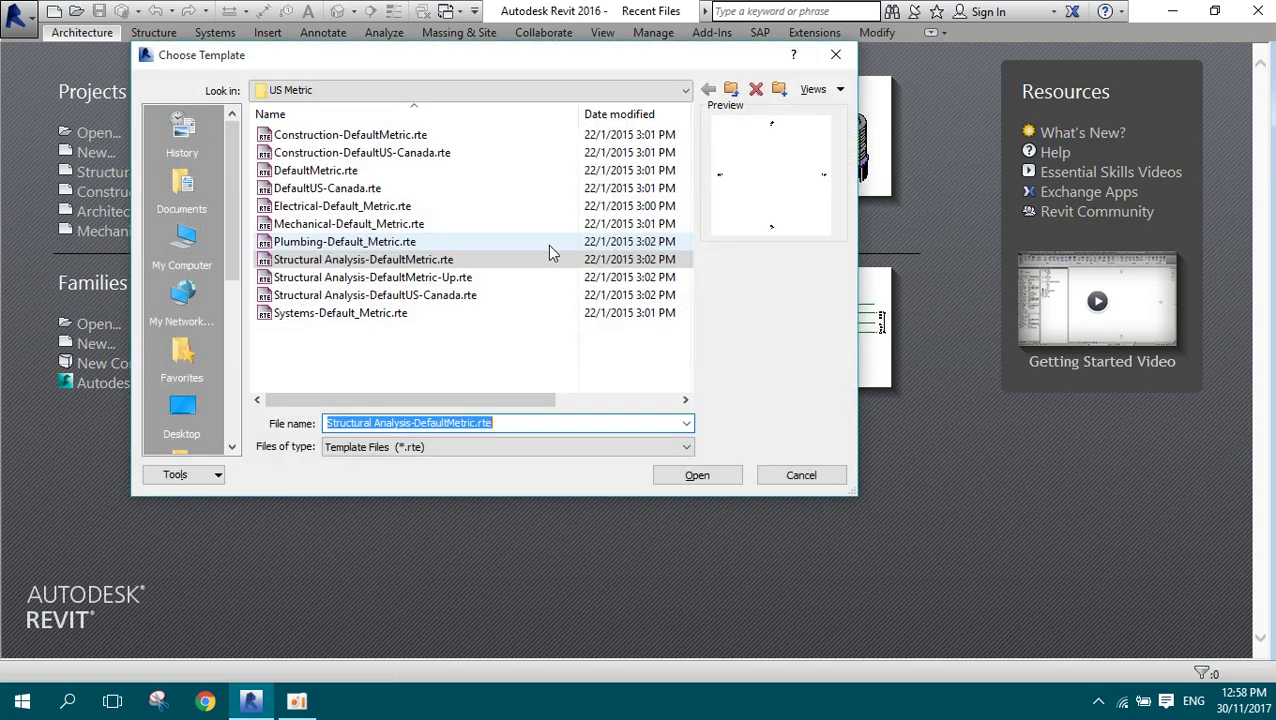
{"action": "key", "text": "Escape"}
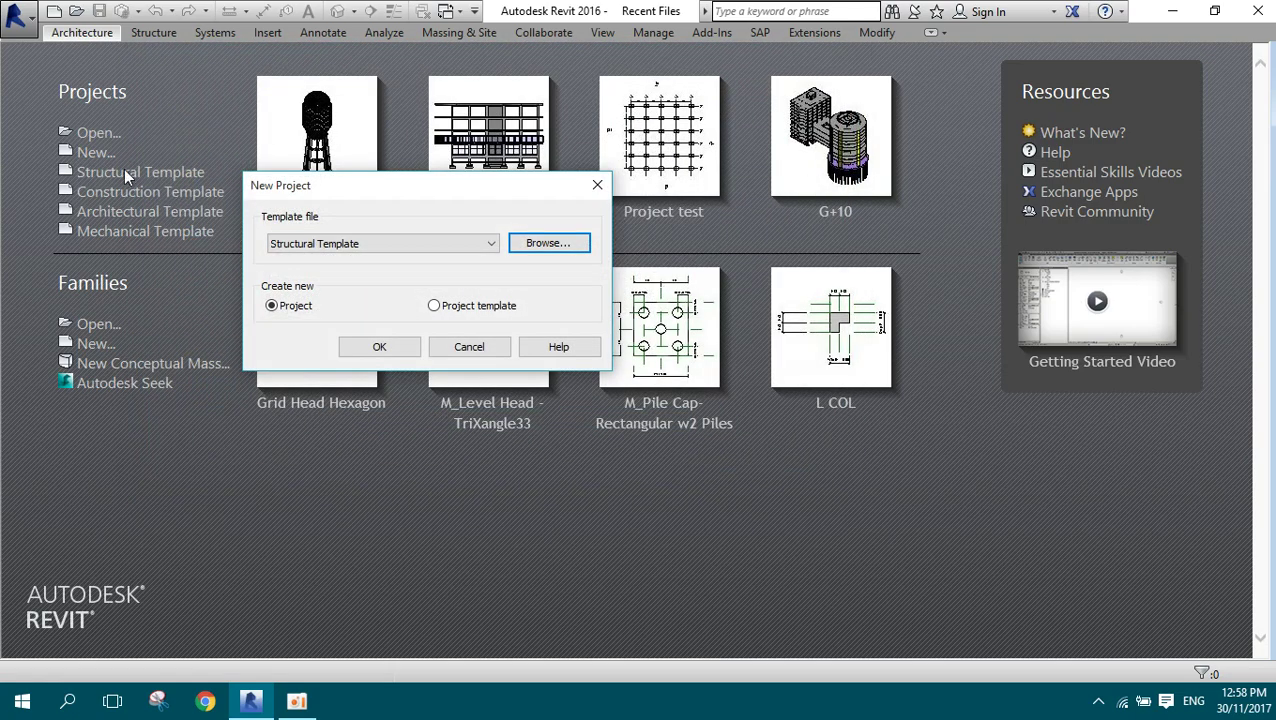
{"action": "key", "text": "Escape"}
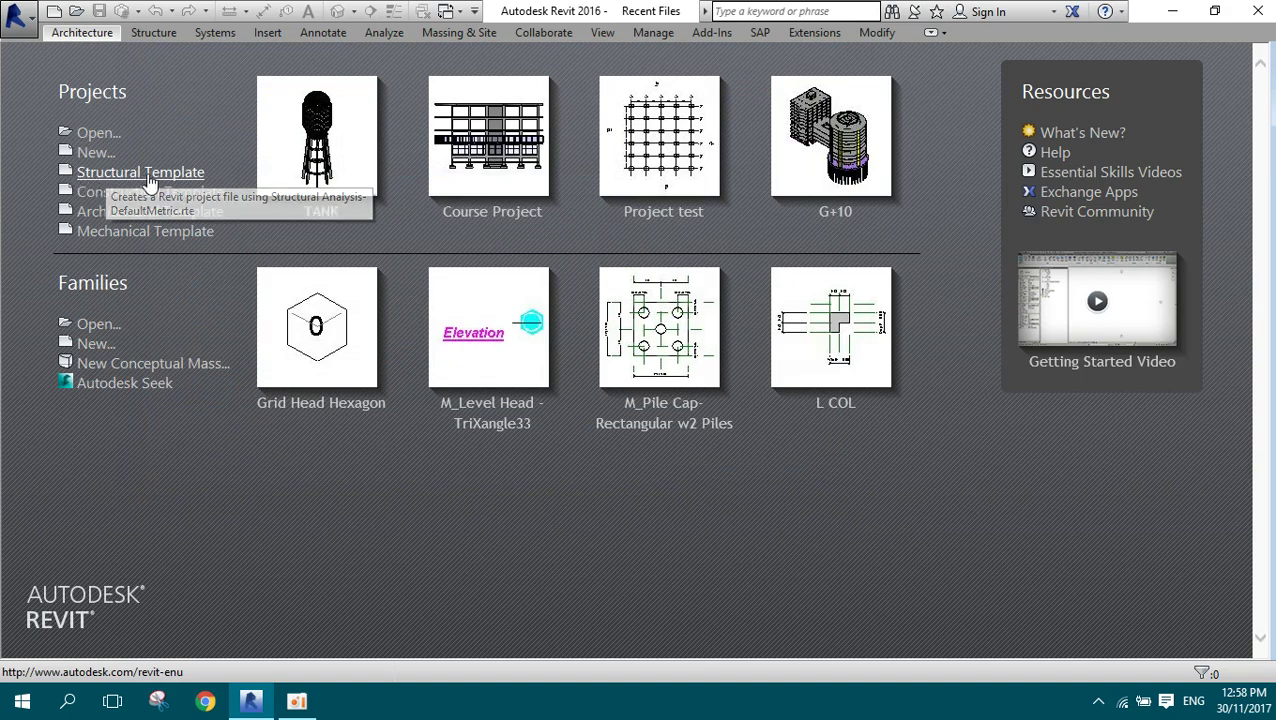
{"action": "left_click", "coordinate": [148, 176]}
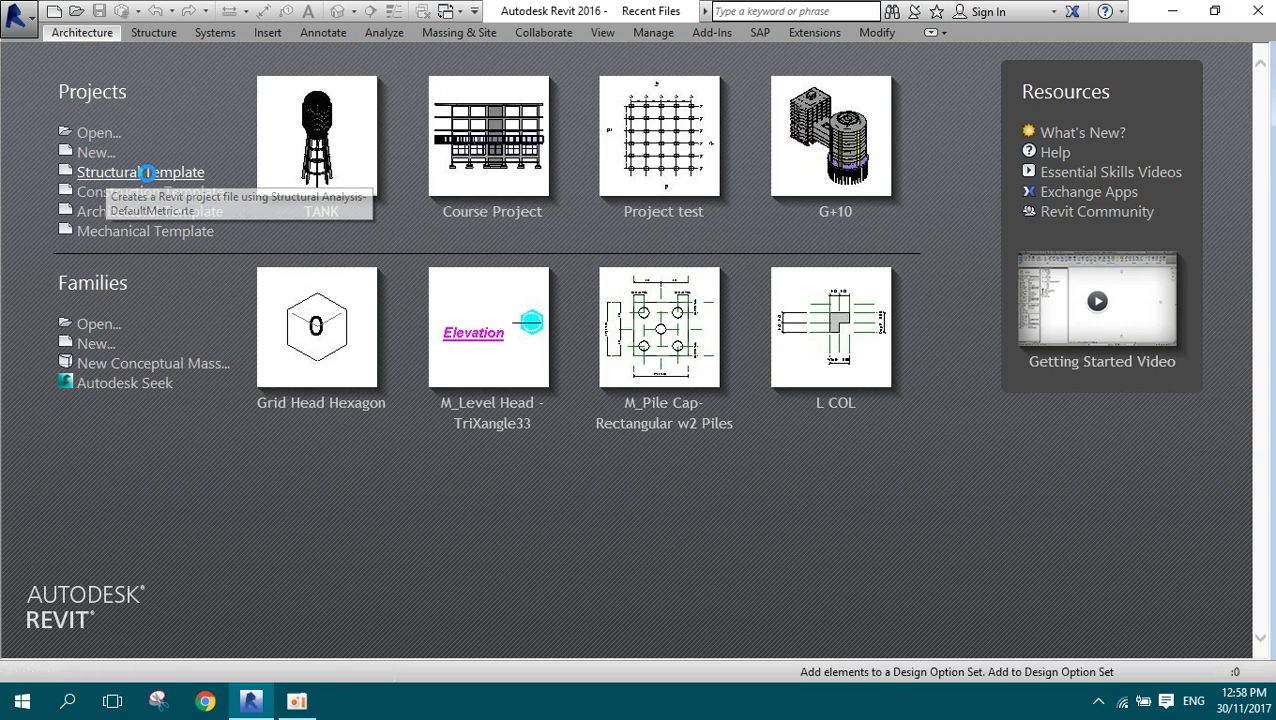